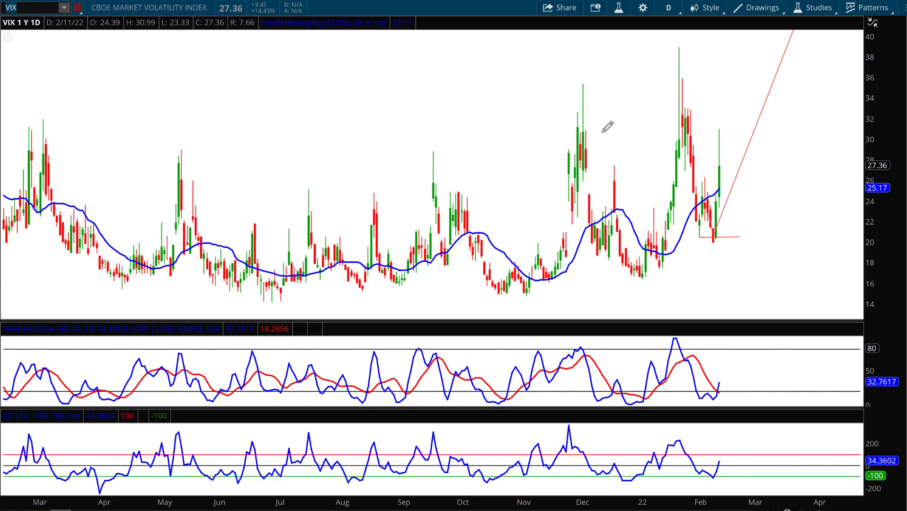
Step: Sketch the early-February decline, support near 20.5 and a circle around the gap low on the VIX chart, undoing the marks
left_click_drag(549, 156, 861, 156)
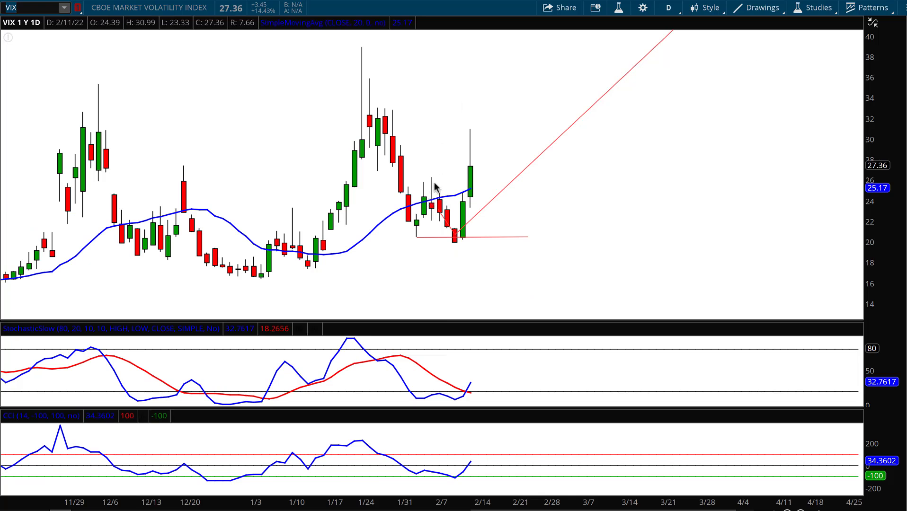
mouse_move(436, 200)
left_mouse_down()
mouse_move(456, 232)
mouse_move(444, 239)
mouse_move(462, 238)
mouse_move(517, 165)
left_mouse_up()
key("ctrl+z")
mouse_move(474, 223)
left_mouse_down()
mouse_move(435, 241)
mouse_move(473, 224)
left_mouse_up()
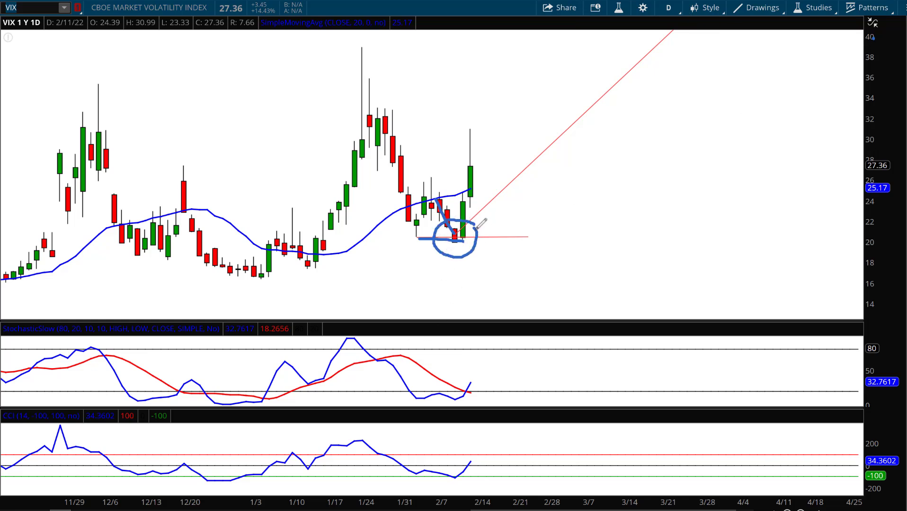
key("ctrl+z")
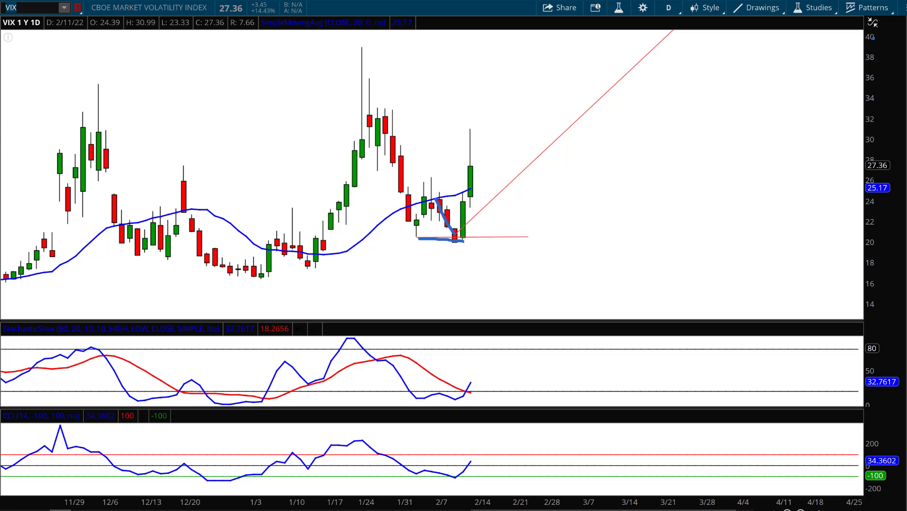
key("ctrl+z")
key("ctrl+z")
Step: Underline the mid-January low's level and circle the latest VIX candle's upper wick and moving-average area, clearing each mark
left_click_drag(310, 268, 489, 267)
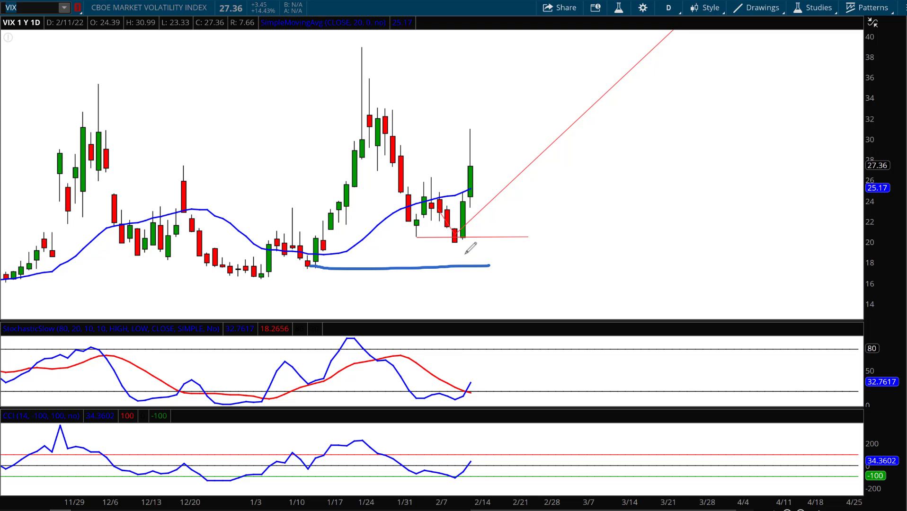
key("Escape")
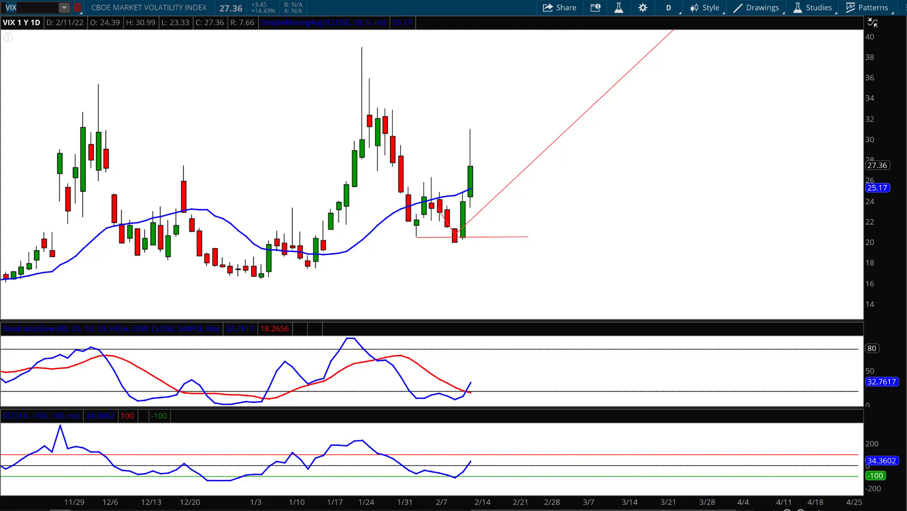
mouse_move(475, 124)
left_mouse_down()
mouse_move(461, 139)
mouse_move(473, 169)
mouse_move(485, 125)
mouse_move(469, 117)
left_mouse_up()
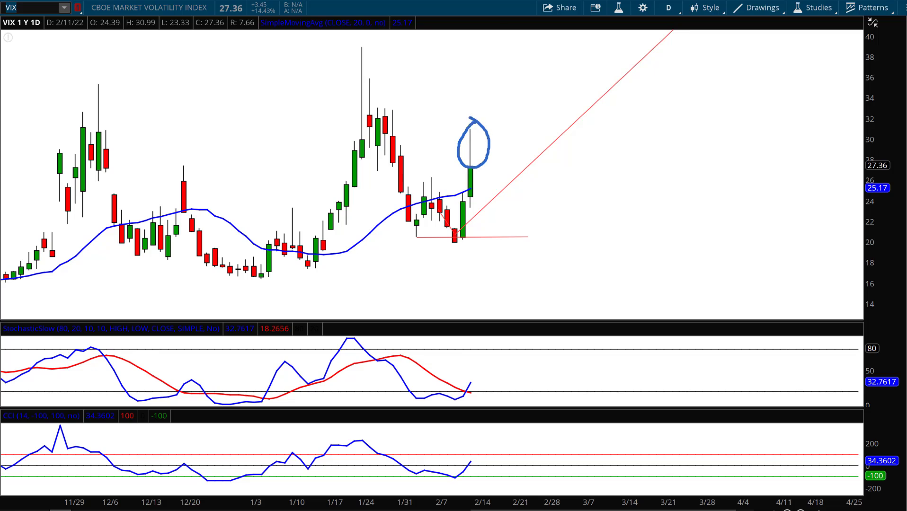
key("Escape")
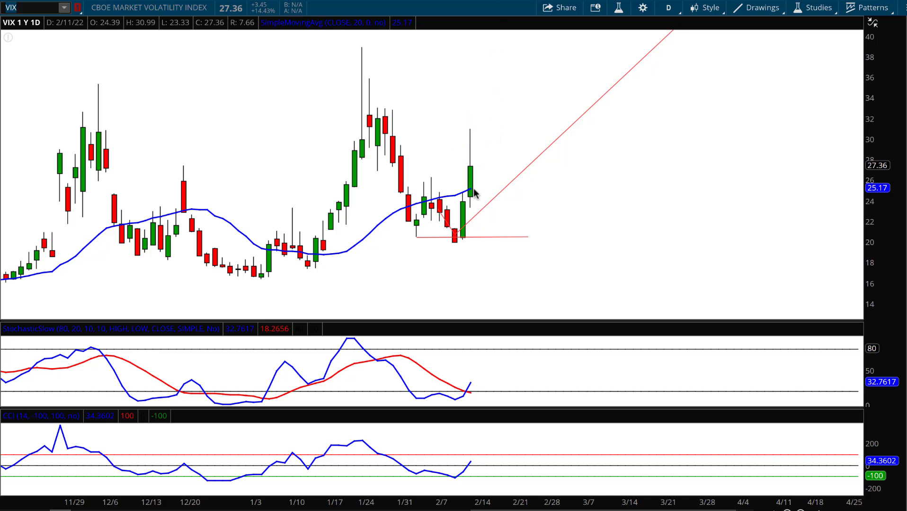
mouse_move(474, 197)
left_mouse_down()
mouse_move(469, 129)
mouse_move(470, 195)
left_mouse_up()
key("Escape")
Step: Circle the upper wicks of the latest VIX candle and the December and January peaks, outline the December top, and clear the marks
mouse_move(475, 121)
left_mouse_down()
mouse_move(470, 168)
mouse_move(473, 112)
left_mouse_up()
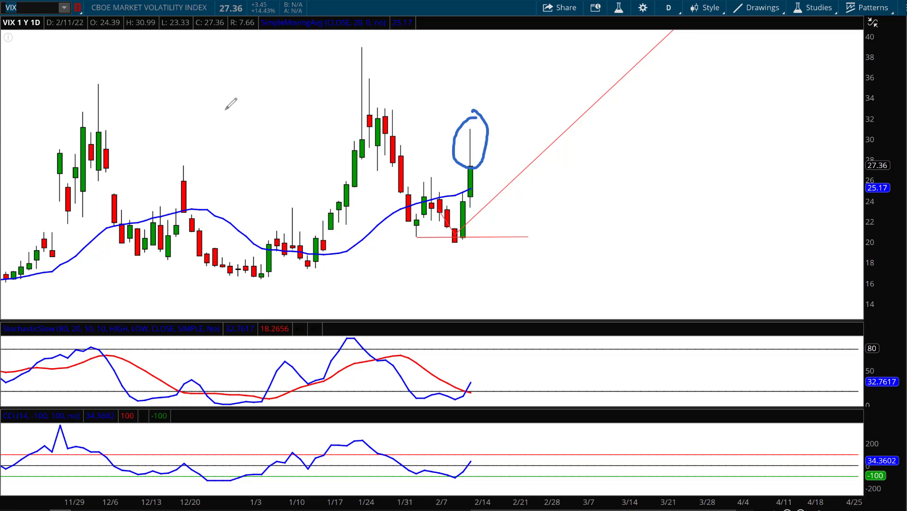
mouse_move(110, 85)
left_mouse_down()
mouse_move(91, 86)
mouse_move(126, 101)
mouse_move(114, 88)
left_mouse_up()
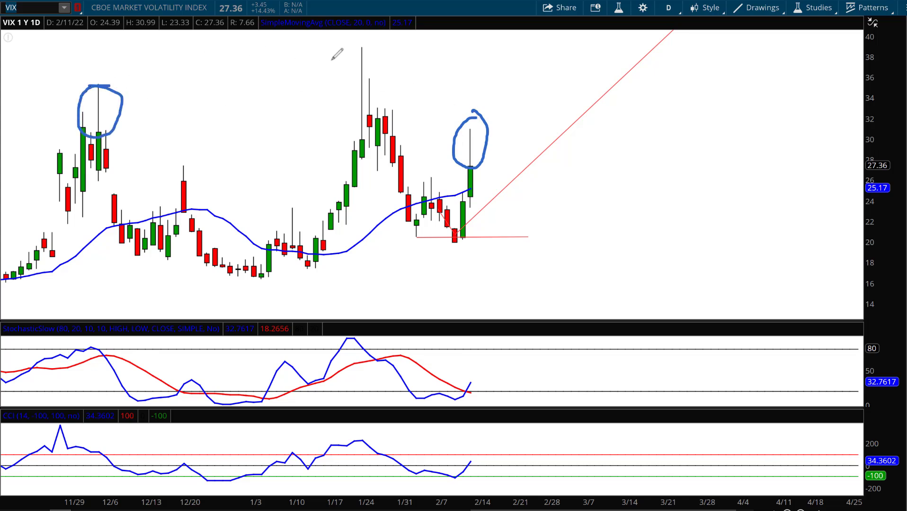
mouse_move(377, 62)
left_mouse_down()
mouse_move(368, 107)
mouse_move(372, 67)
left_mouse_up()
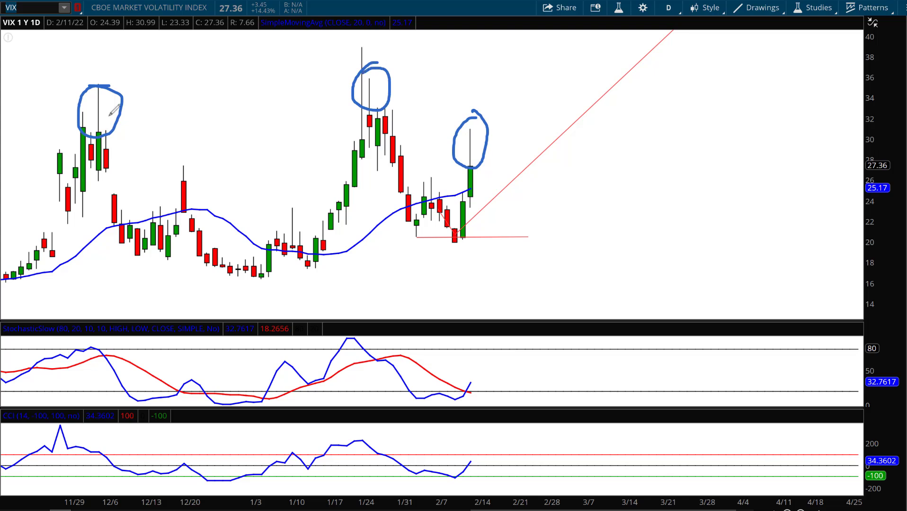
mouse_move(75, 195)
left_mouse_down()
mouse_move(92, 142)
mouse_move(120, 181)
left_mouse_up()
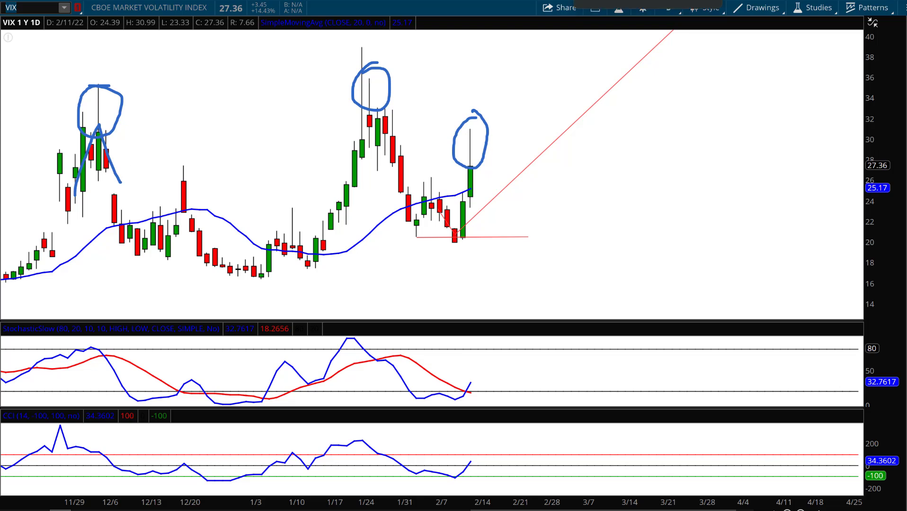
key("e")
Step: Sketch possible price directions beside the latest VIX candle, including an arrow down to about 20, and clear the marks
mouse_move(554, 2)
left_mouse_down()
mouse_move(485, 163)
mouse_move(487, 246)
mouse_move(502, 216)
left_mouse_up()
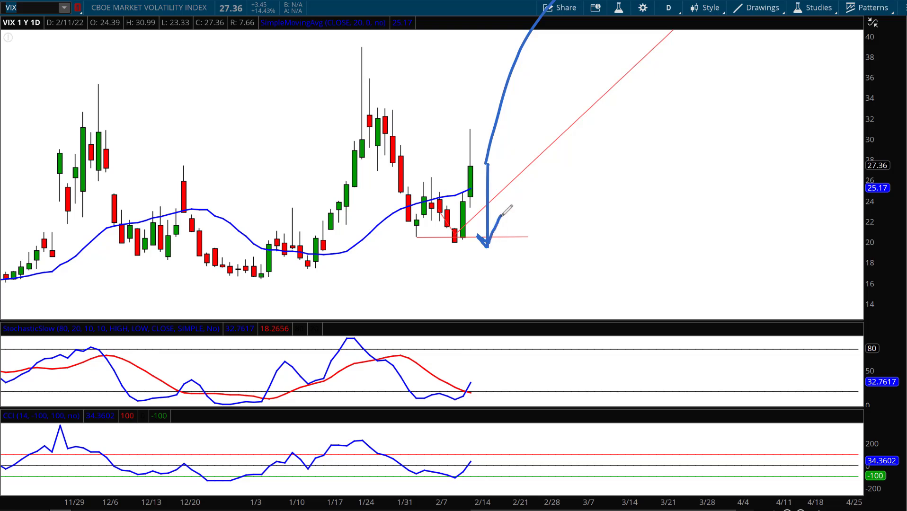
key("Escape")
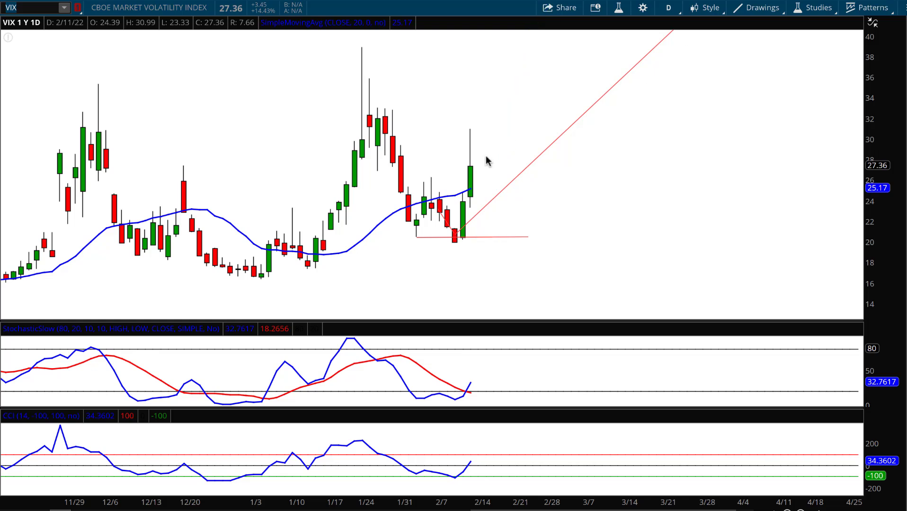
key("ctrl+2")
mouse_move(477, 164)
left_mouse_down()
mouse_move(484, 188)
mouse_move(519, 143)
left_mouse_up()
key("Escape")
Step: Switch the daily chart from VIX to the symbol SPY
left_click(21, 7)
key("BackSpace")
key("BackSpace")
key("BackSpace")
type("SPY")
key("Return")
left_click_drag(582, 85, 815, 86)
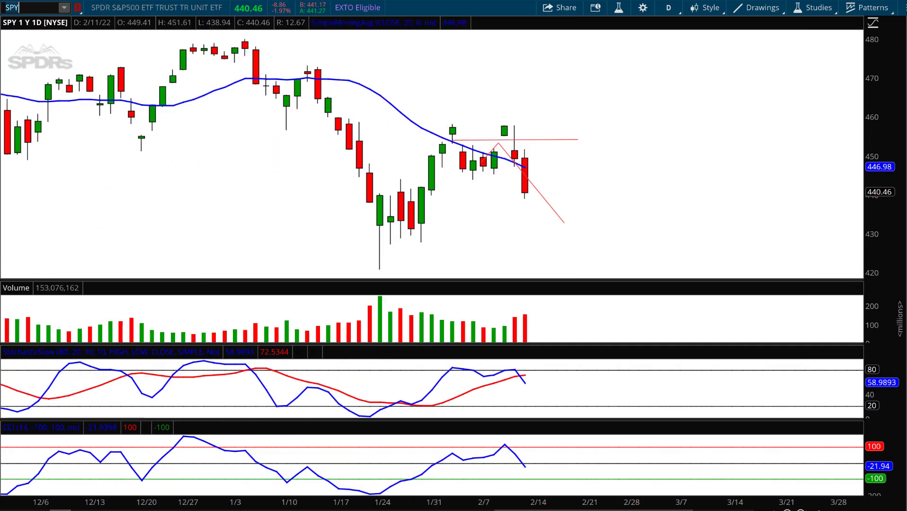
Step: Mark the early-February candles around the red horizontal level on the SPY chart with temporary freehand strokes, and magnify that area
mouse_move(480, 158)
left_mouse_down()
mouse_move(497, 136)
mouse_move(450, 139)
mouse_move(468, 144)
mouse_move(453, 137)
left_mouse_up()
key("ctrl+z")
key("ctrl+z")
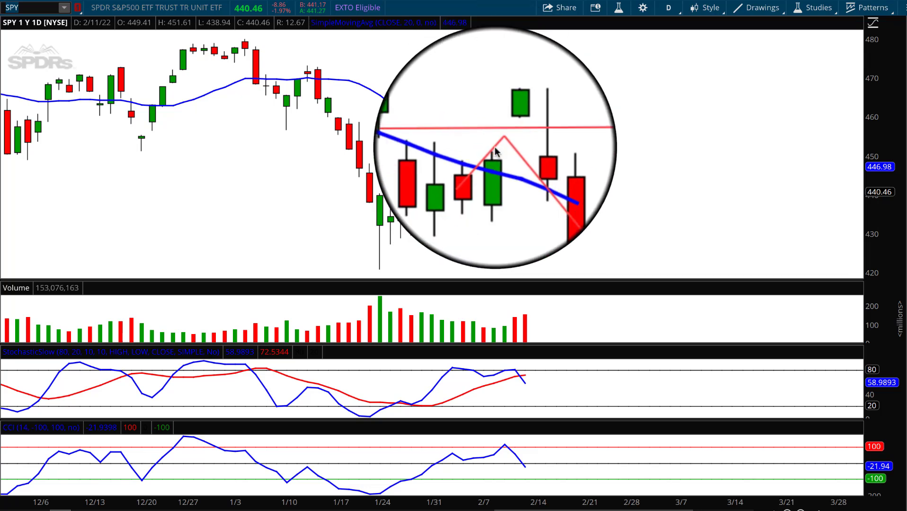
left_click(504, 136)
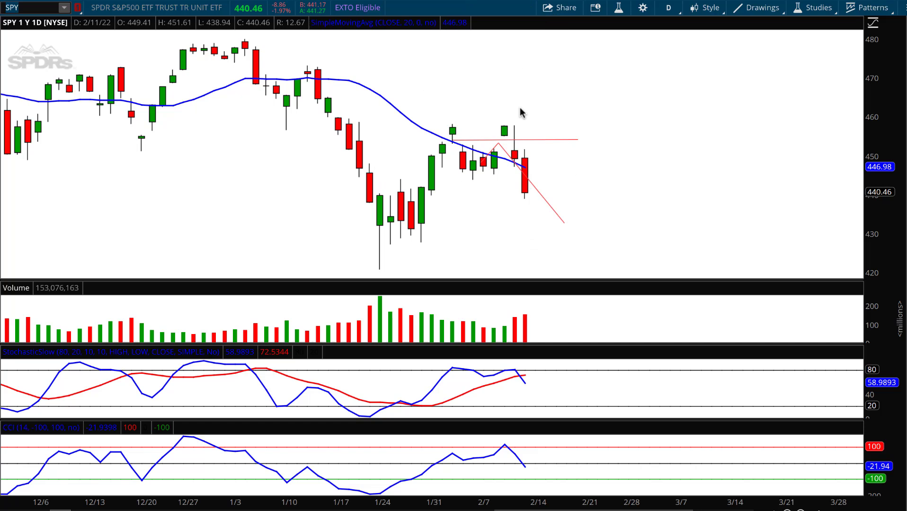
mouse_move(562, 80)
left_mouse_down()
mouse_move(515, 125)
mouse_move(525, 129)
left_mouse_up()
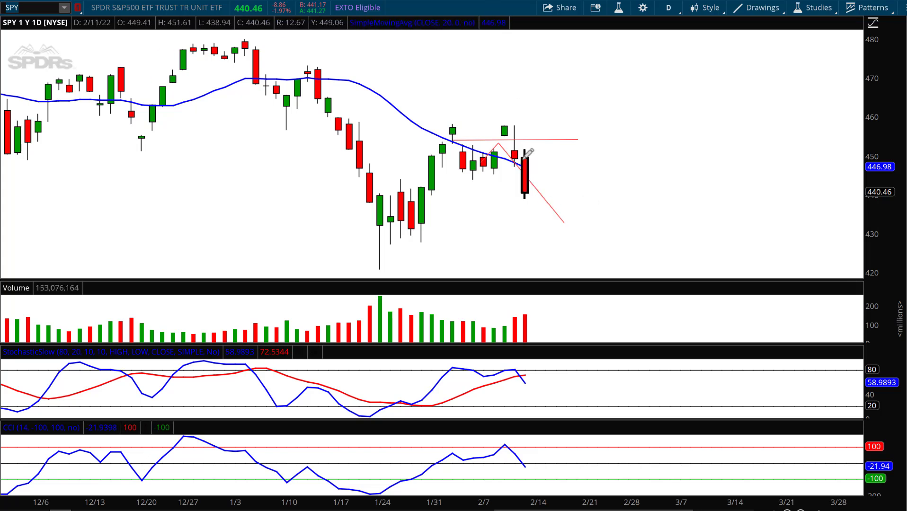
Step: Circle the latest stochastic crossover and point an arrow at the CCI line's end on SPY, undoing both marks
mouse_move(545, 201)
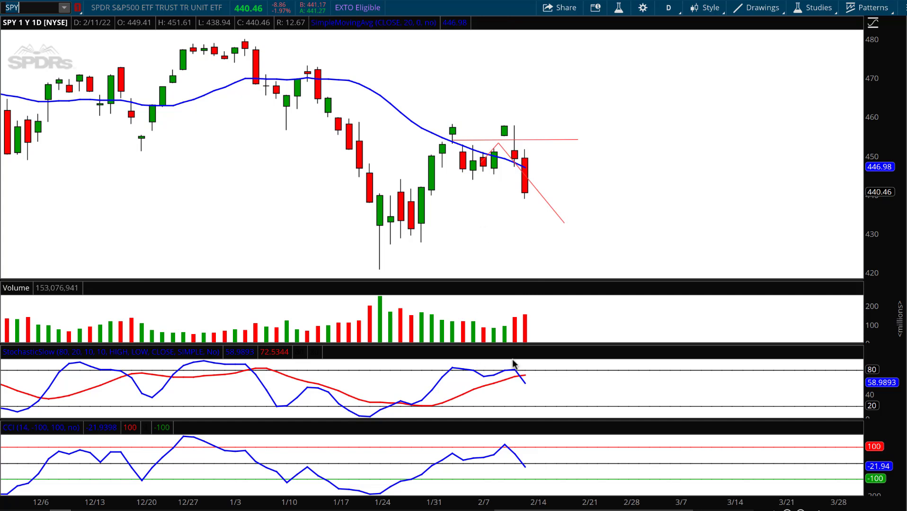
left_click_drag(521, 361, 528, 386)
mouse_move(550, 448)
left_mouse_down()
mouse_move(525, 465)
mouse_move(538, 462)
left_mouse_up()
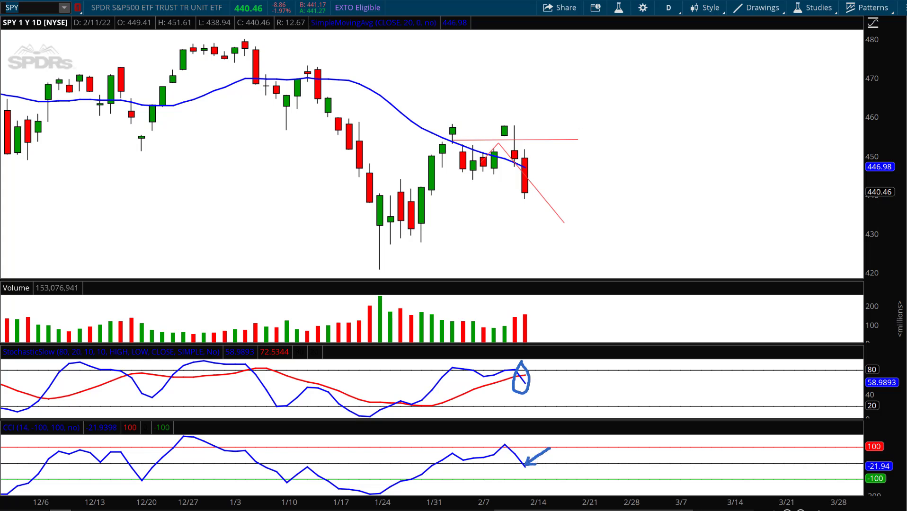
key("ctrl+z")
key("ctrl+z")
key("ctrl+z")
key("ctrl+z")
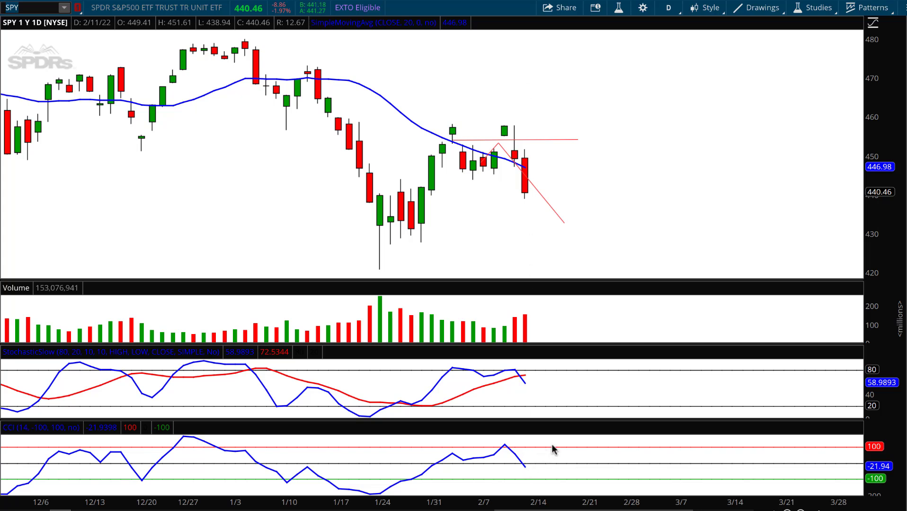
Step: Write "2-4" beside the SPY CCI line, sketch its possible continuation downward, and clear the drawings
mouse_move(553, 448)
left_mouse_down()
mouse_move(549, 461)
mouse_move(594, 454)
mouse_move(594, 462)
left_mouse_up()
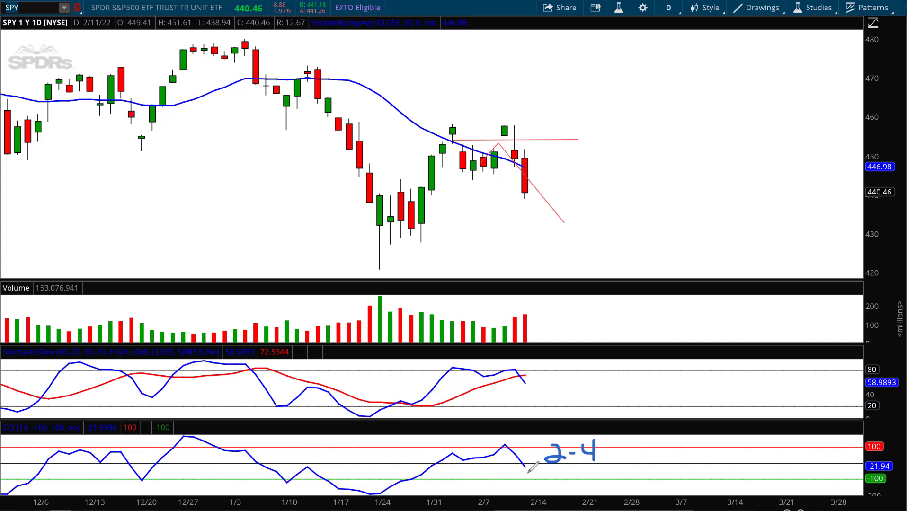
left_click_drag(525, 468, 536, 483)
key("Escape")
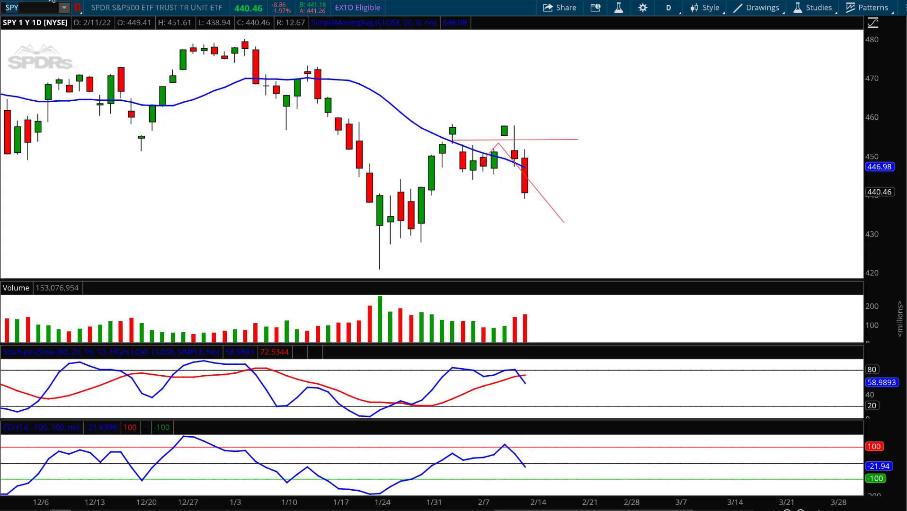
Step: Switch the daily chart to the symbol DIA
left_click(38, 8)
type("DIA")
key("Return")
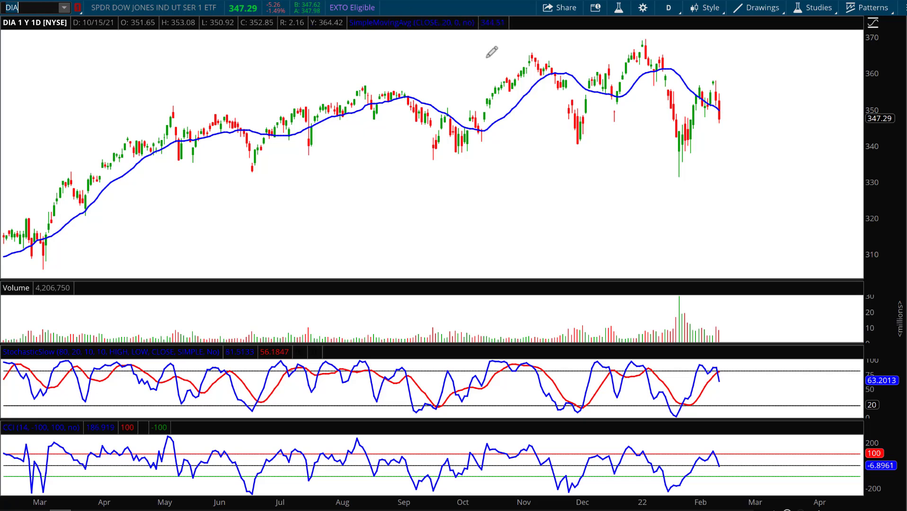
scroll(799, 105, "up", 5)
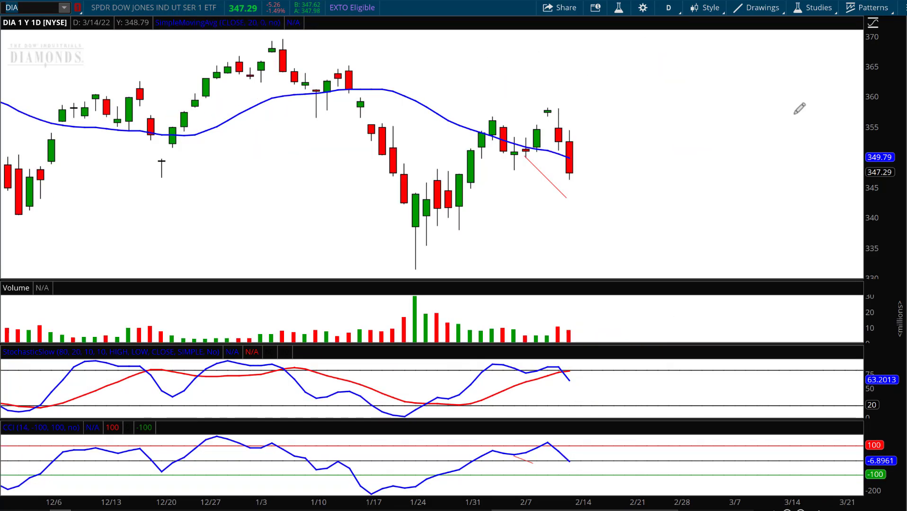
Step: Draw a horizontal trendline on DIA at about 343.3 from the end of the falling red line to 2/23/22
left_click(567, 198)
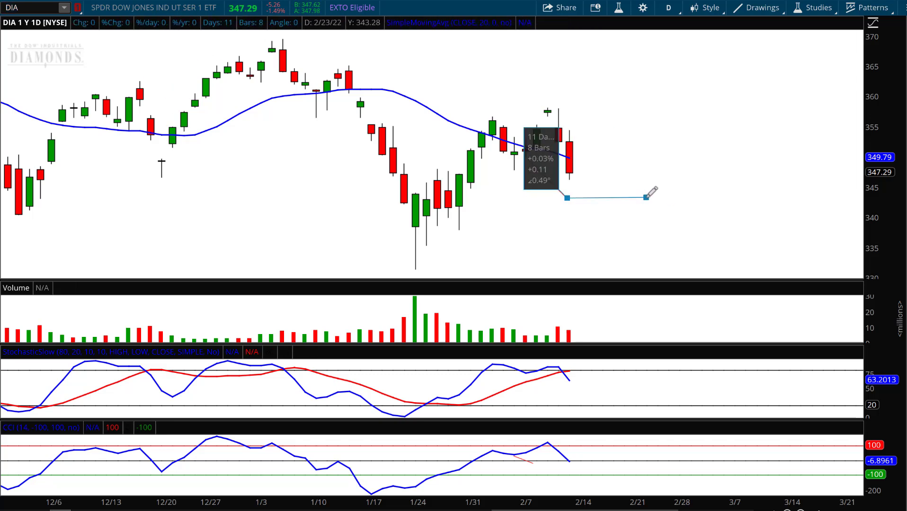
left_click(647, 197)
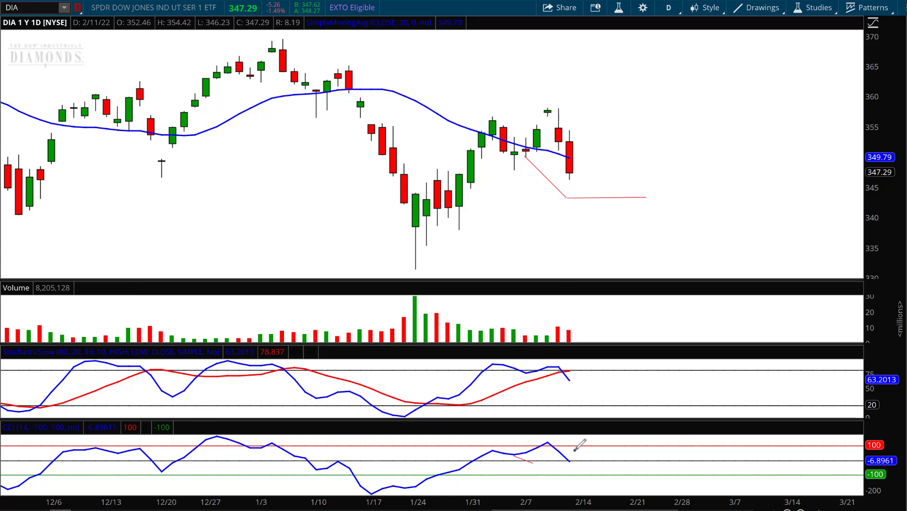
Step: Mark the latest decline and the early-February dip of DIA's CCI line with temporary freehand strokes
mouse_move(568, 447)
left_mouse_down()
mouse_move(575, 471)
mouse_move(570, 447)
left_mouse_up()
left_click_drag(514, 455, 531, 469)
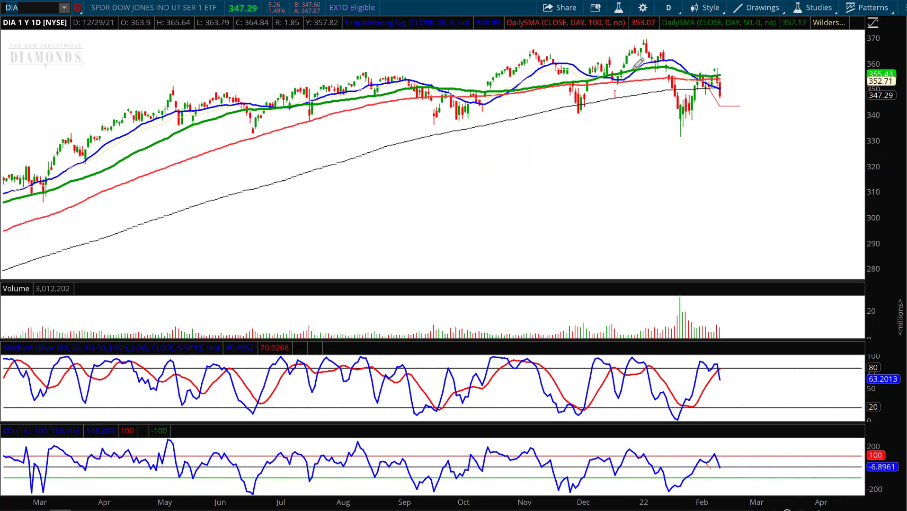
Step: Point freehand marks at DIA's January moving averages and the latest candle's break below them, and clear the marks
left_click_drag(608, 76, 799, 76)
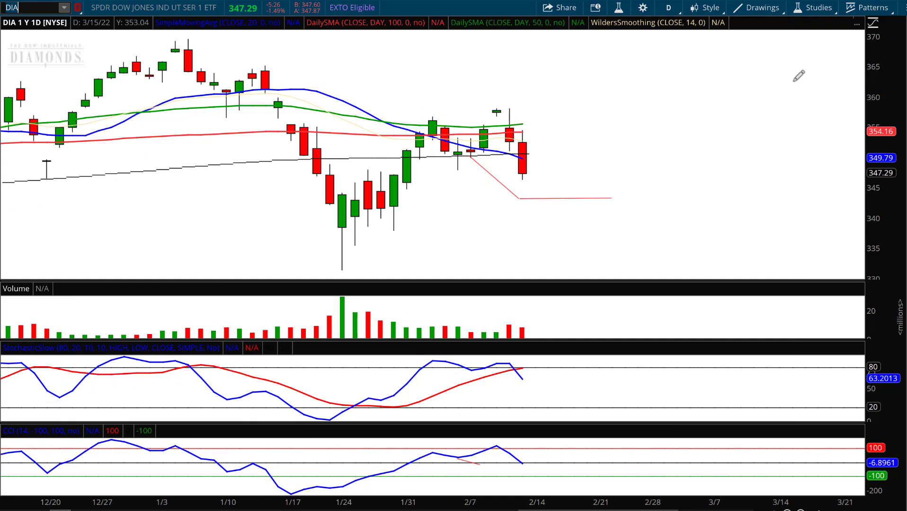
left_click(19, 7)
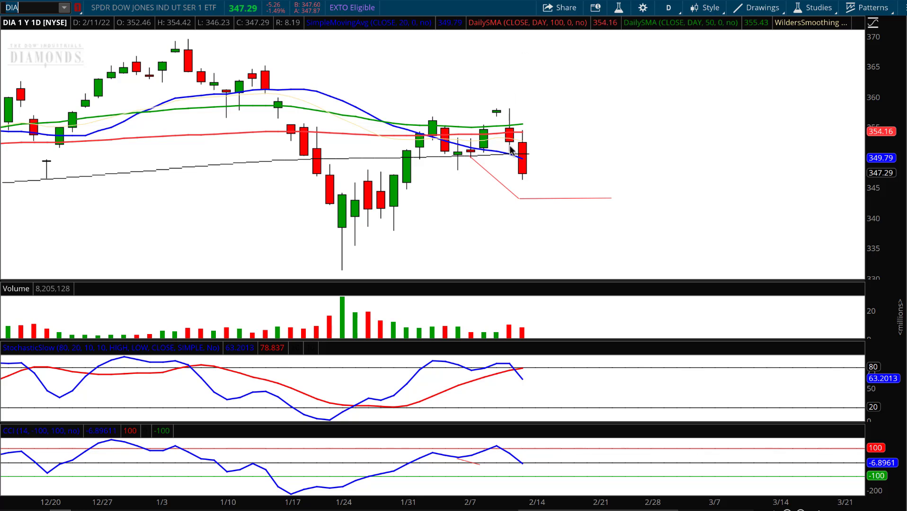
mouse_move(372, 73)
left_mouse_down()
mouse_move(347, 102)
mouse_move(346, 93)
mouse_move(347, 102)
mouse_move(367, 102)
left_mouse_up()
mouse_move(497, 205)
left_mouse_down()
mouse_move(509, 154)
mouse_move(516, 165)
left_mouse_up()
key("Escape")
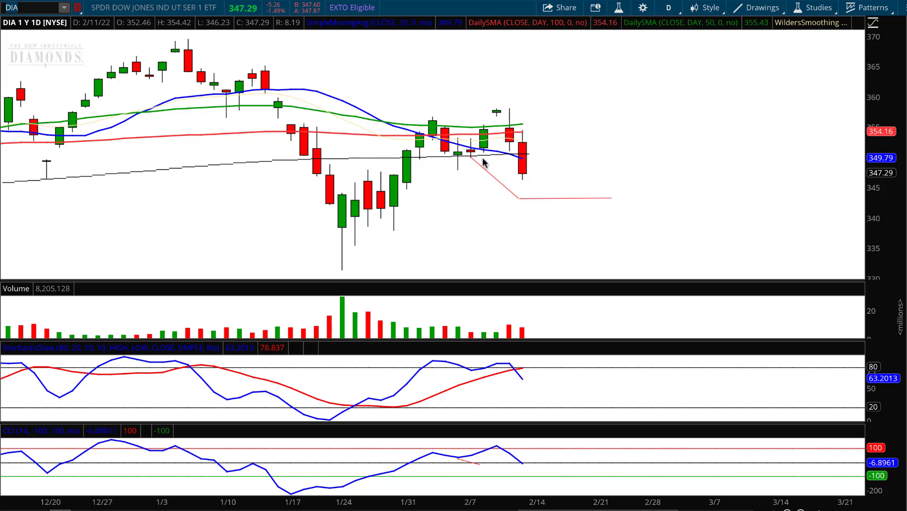
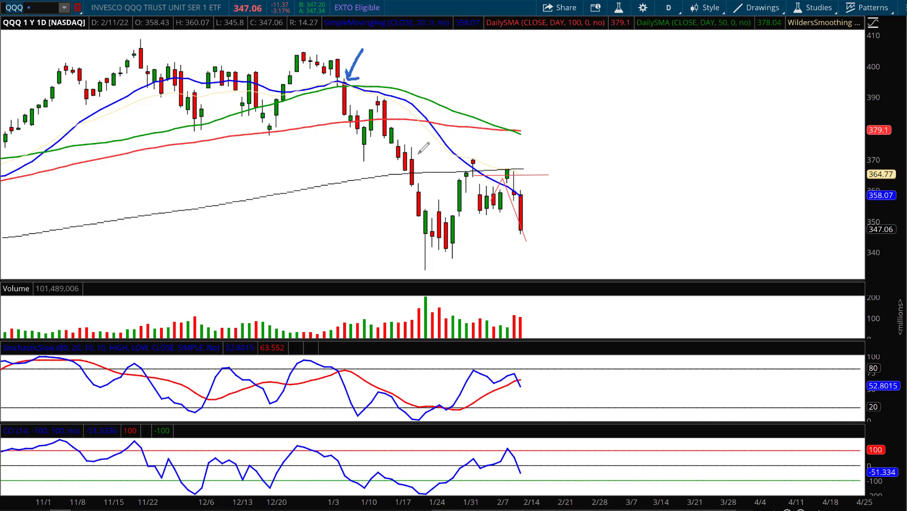
Step: Mark QQQ's moving-average crossovers and the converging 50-day and 100-day averages with arrows and a short line, and clear the drawings
left_click_drag(419, 156, 428, 140)
mouse_move(468, 209)
left_mouse_down()
mouse_move(476, 178)
mouse_move(483, 189)
left_mouse_up()
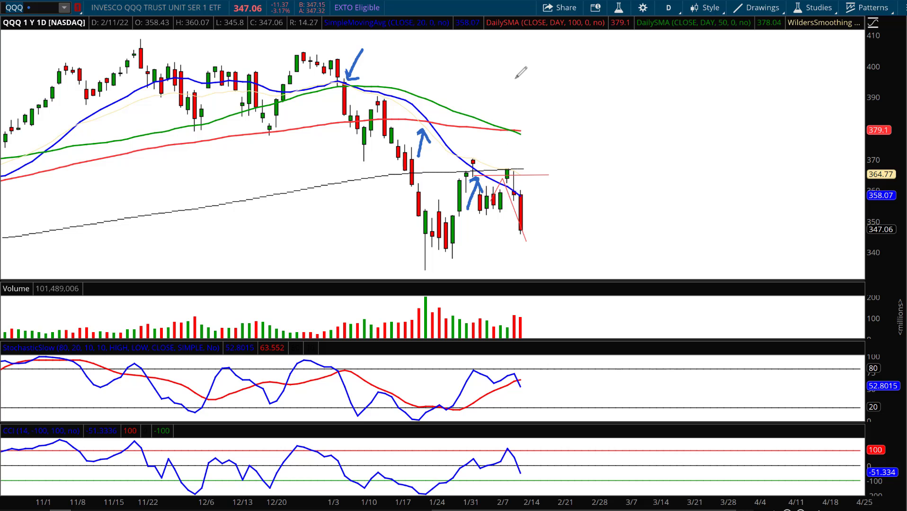
mouse_move(515, 78)
left_mouse_down()
mouse_move(502, 84)
mouse_move(492, 113)
mouse_move(547, 131)
left_mouse_up()
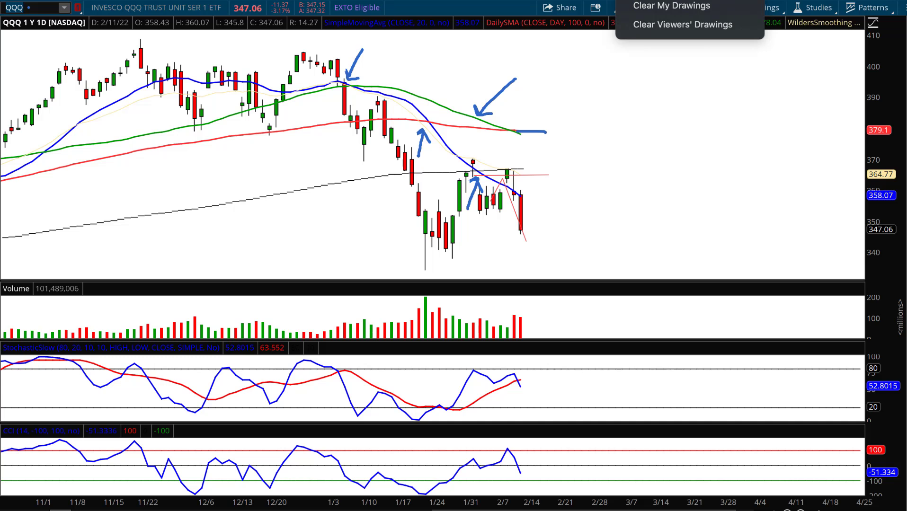
left_click(671, 5)
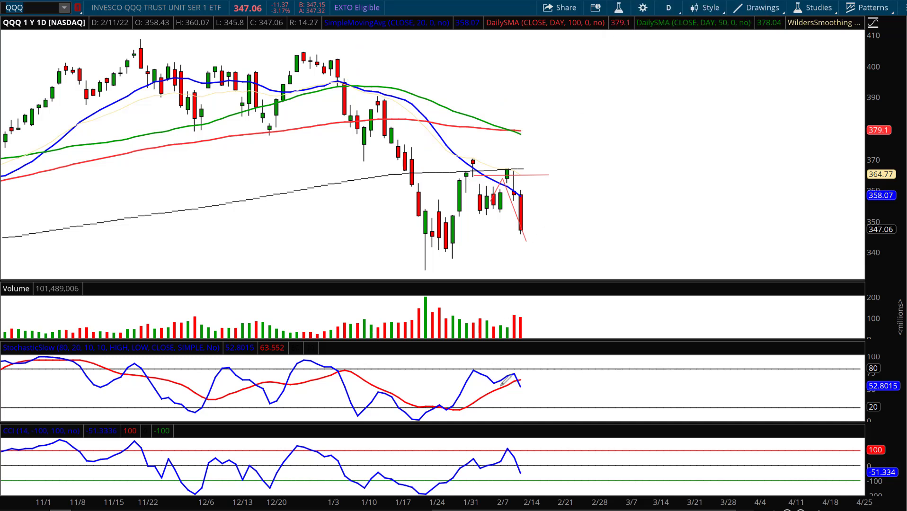
Step: Circle the latest stochastic crossover on the QQQ chart
mouse_move(521, 368)
left_mouse_down()
mouse_move(509, 401)
mouse_move(519, 369)
left_mouse_up()
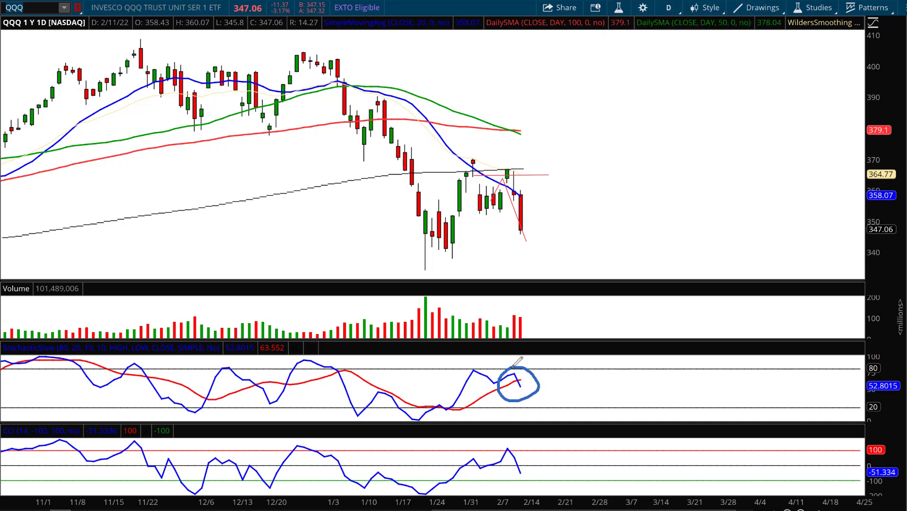
Step: Circle the latest drop in QQQ's CCI line with a freehand mark and undo that circle
mouse_move(530, 456)
left_mouse_down()
mouse_move(507, 466)
mouse_move(533, 467)
mouse_move(519, 458)
left_mouse_up()
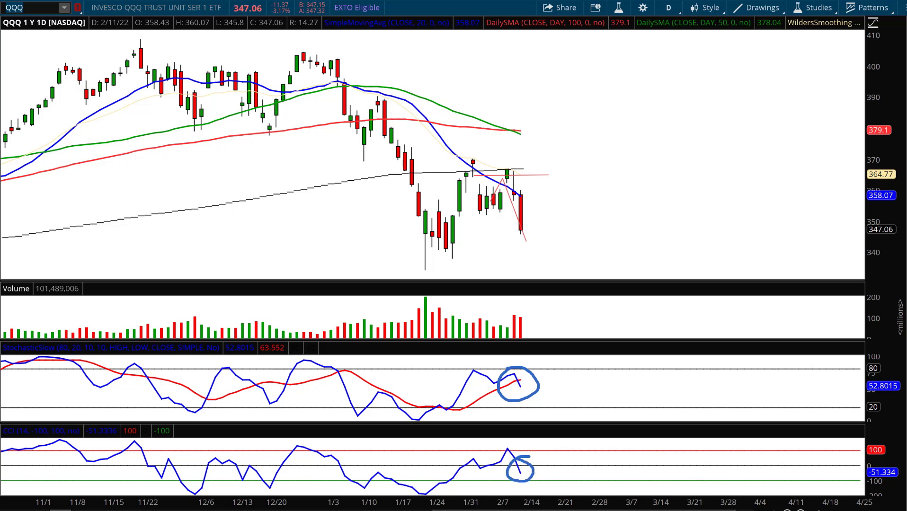
key("ctrl+z")
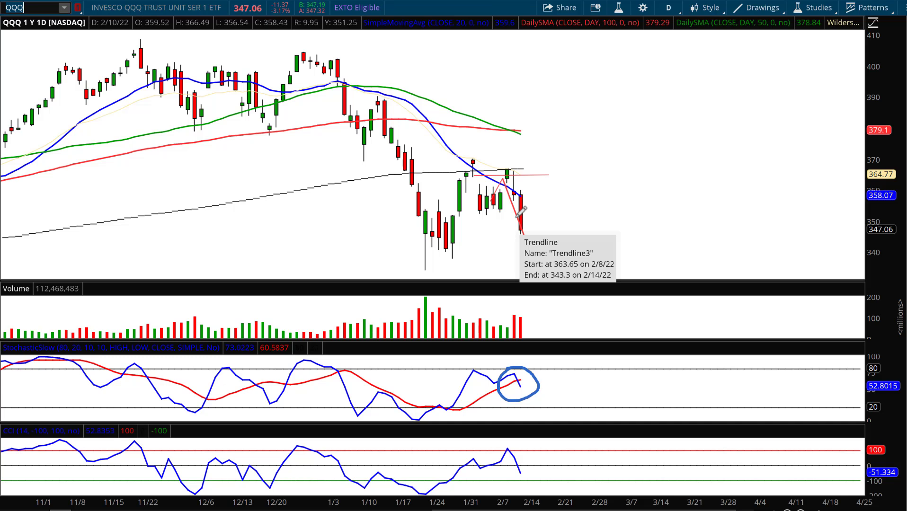
Step: Draw a near-horizontal trendline from QQQ's late-January low to about 3/16/22 at about 334.8, and clear the freehand drawings
left_click(425, 267)
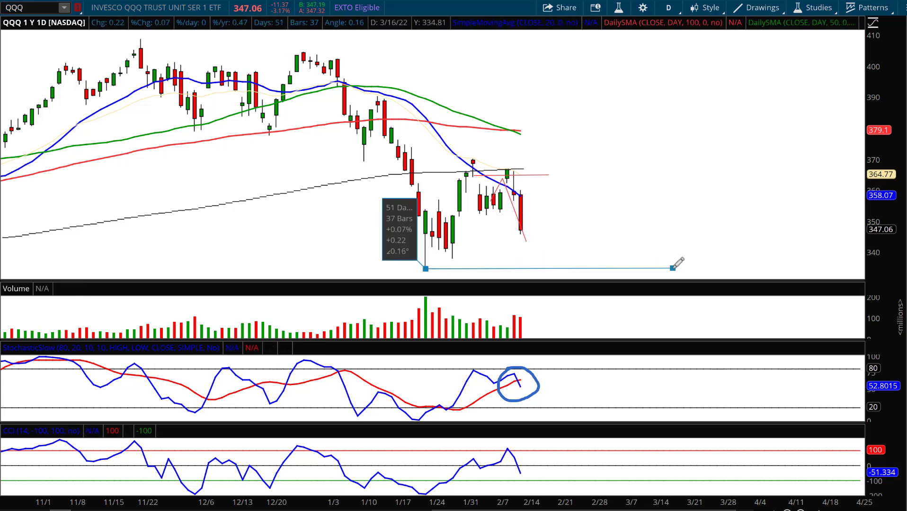
left_click(672, 269)
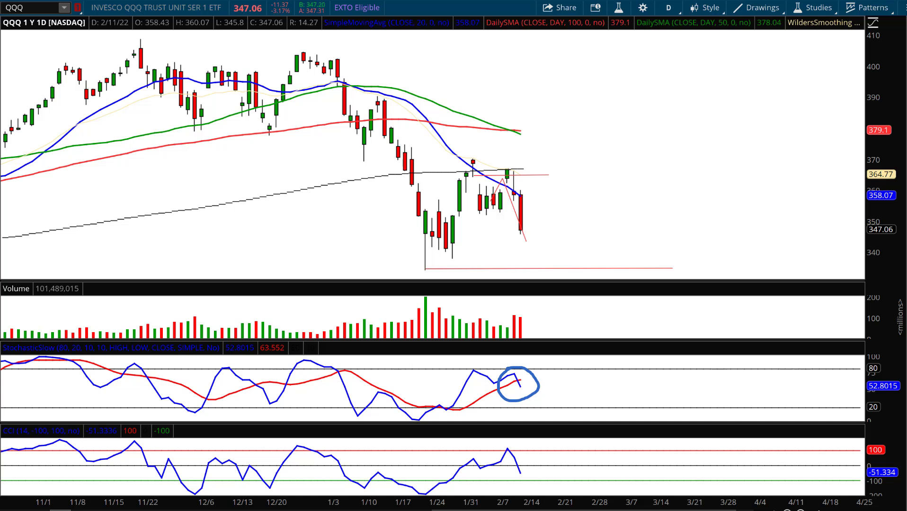
left_click(672, 6)
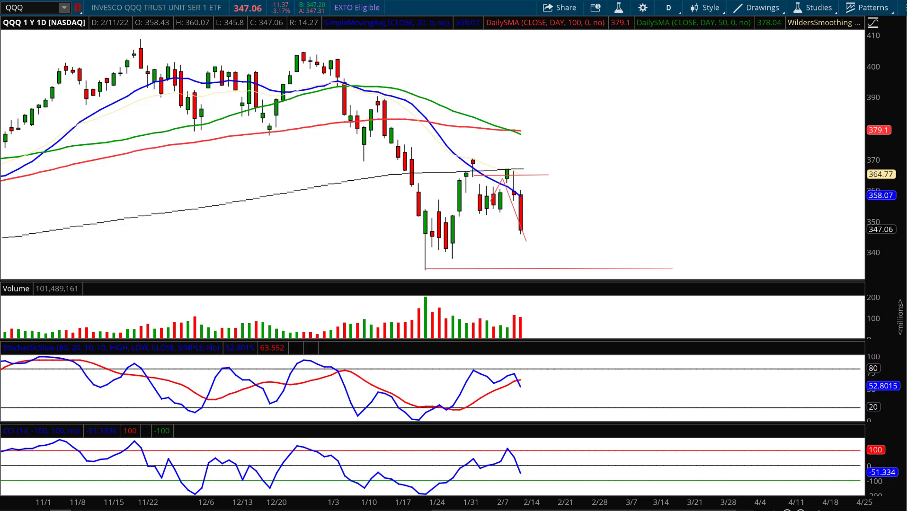
Step: Load the saved AJ chart grid and change the chart symbol to IWM
left_click(902, 8)
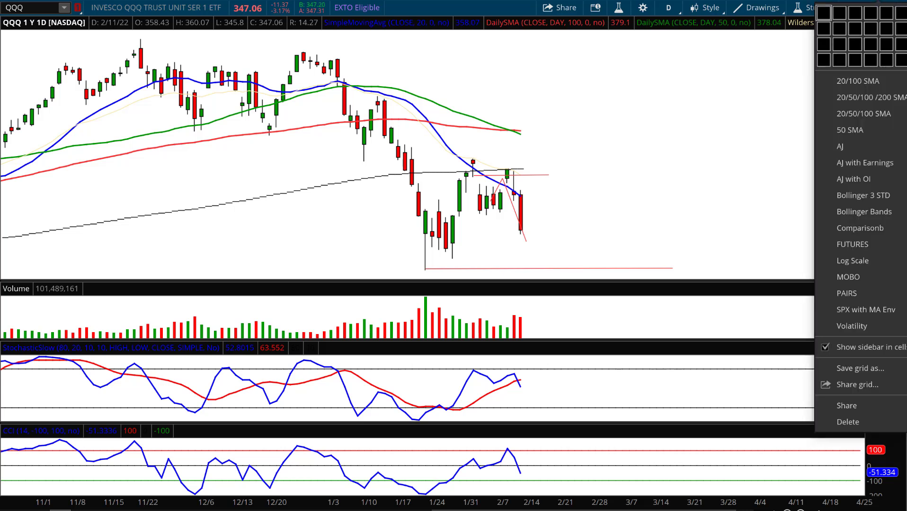
left_click(848, 145)
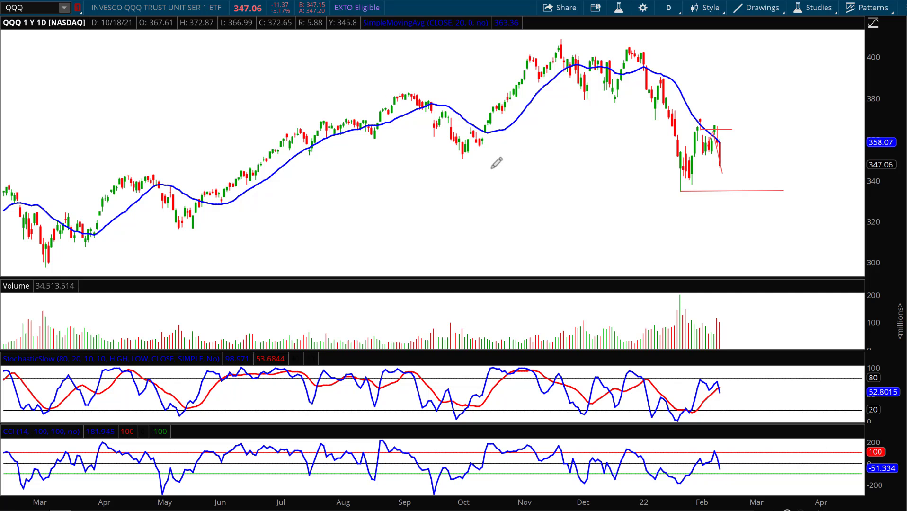
left_click(36, 8)
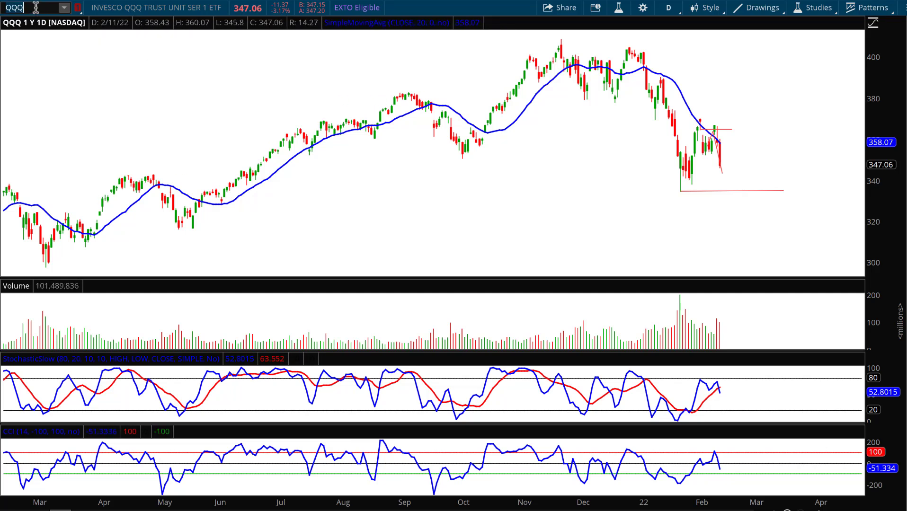
key("BackSpace")
type("IWM")
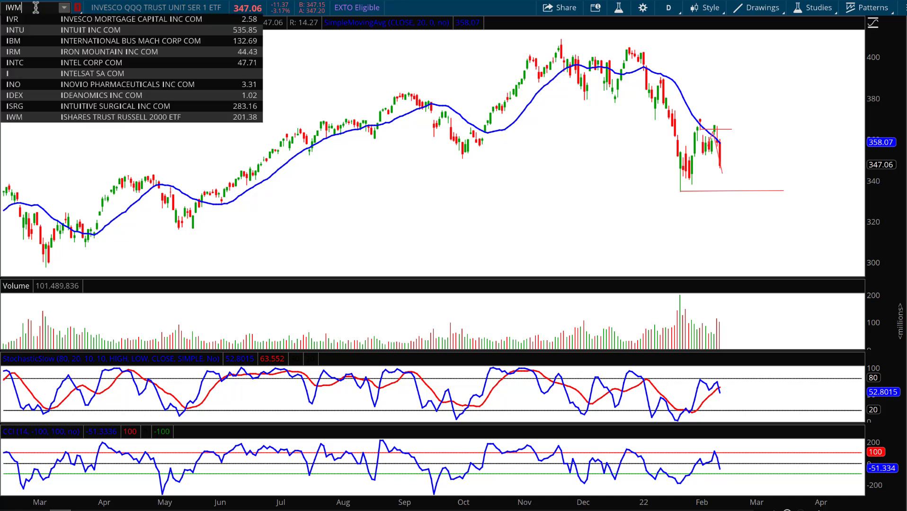
key("Return")
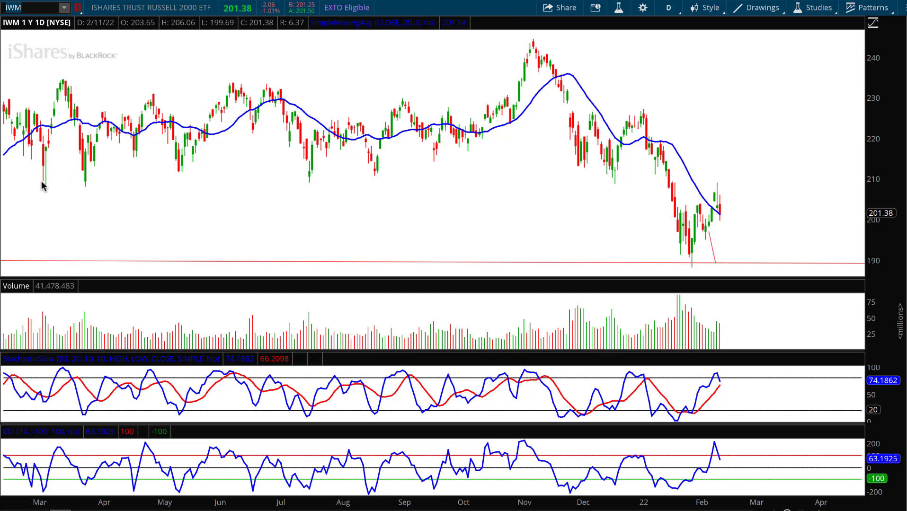
Step: Mark IWM's 2021 lows near 210 with a freehand horizontal line labelled R, and clear the drawings
mouse_move(46, 181)
left_mouse_down()
mouse_move(743, 185)
mouse_move(725, 172)
mouse_move(737, 167)
mouse_move(745, 178)
left_mouse_up()
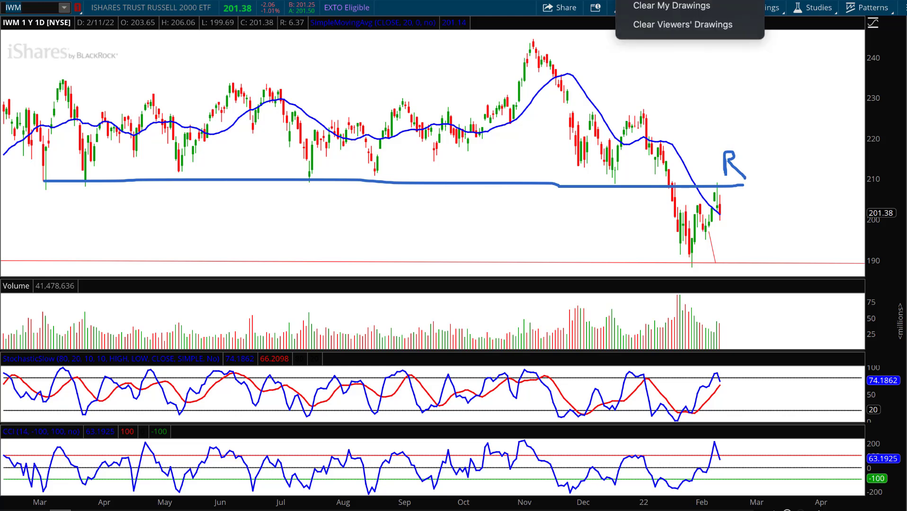
left_click(671, 5)
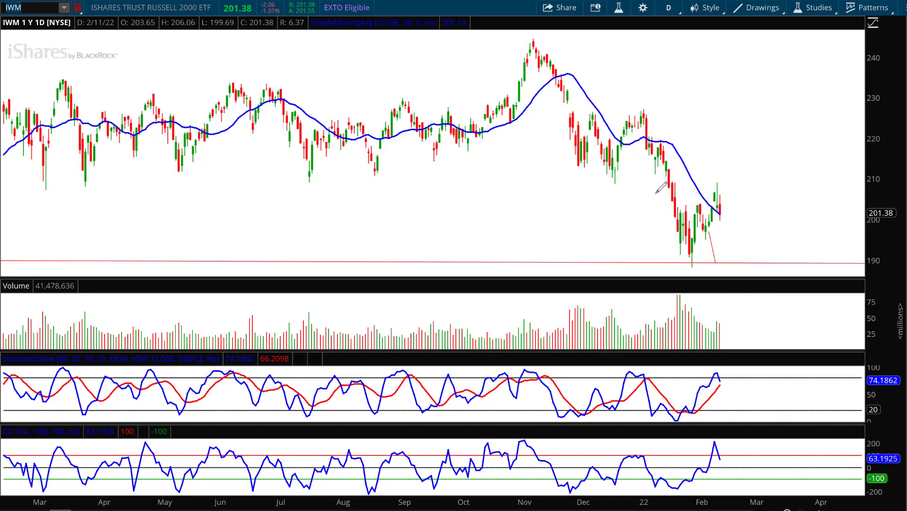
Step: Switch the IWM chart to the 3-year weekly time frame
scroll(805, 199, "up", 5)
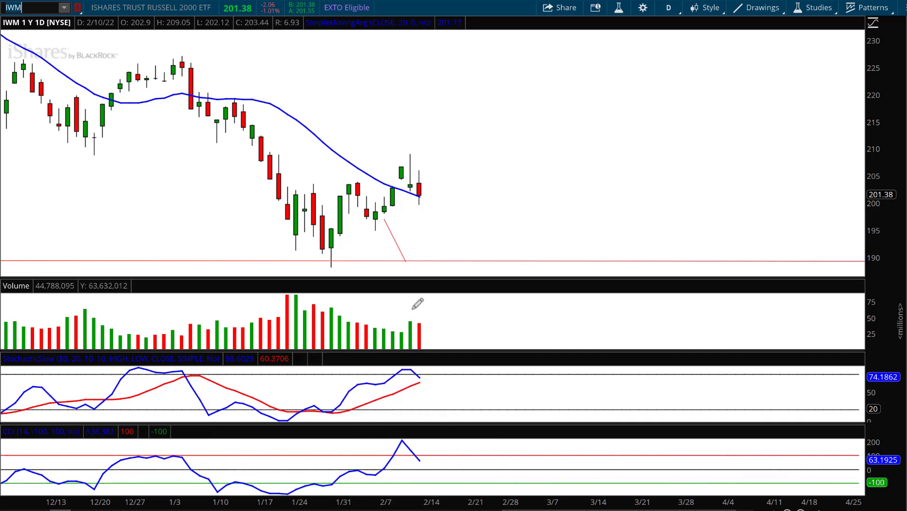
mouse_move(402, 240)
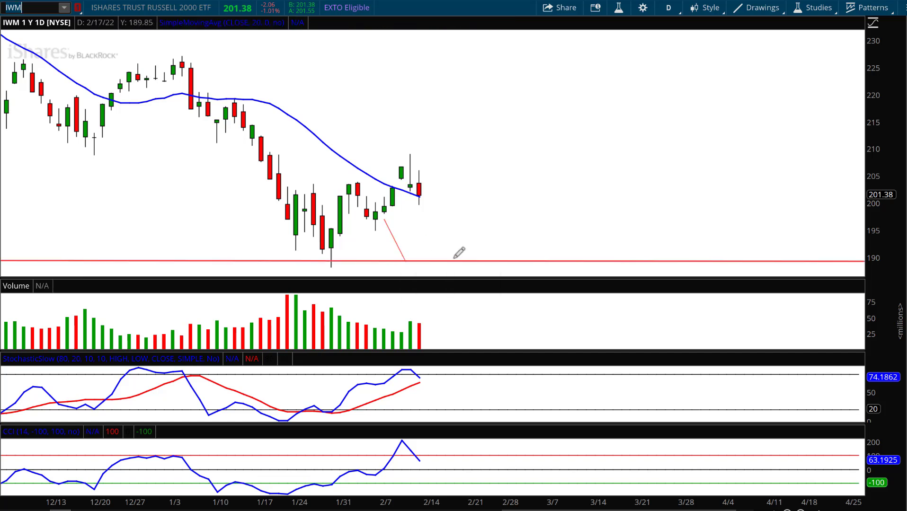
mouse_move(457, 255)
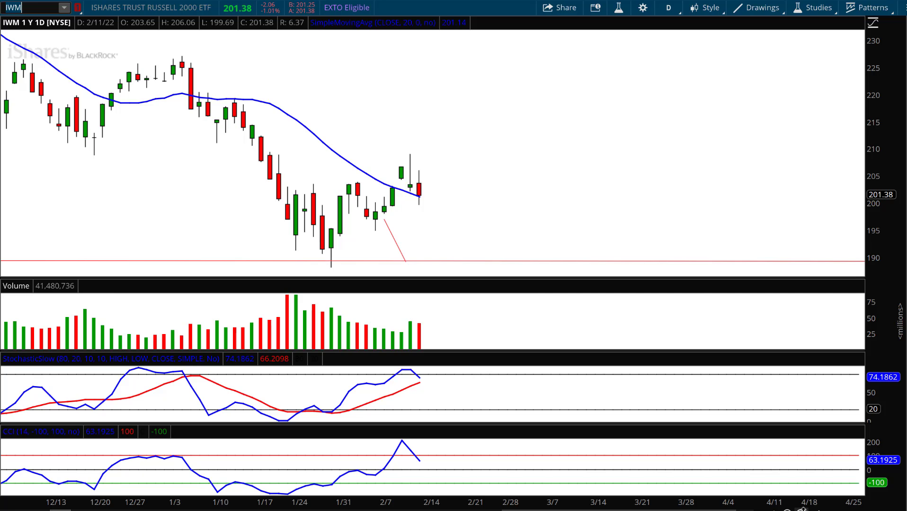
key("minus")
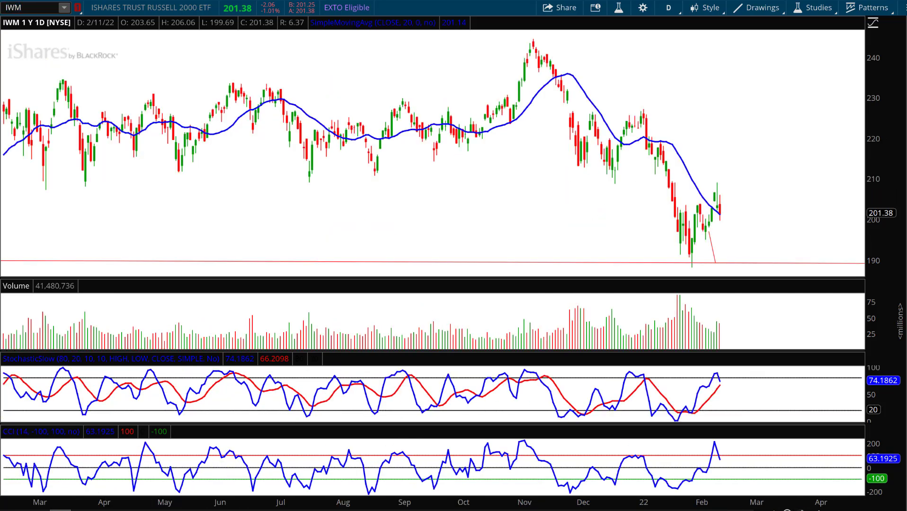
left_click_drag(872, 100, 873, 156)
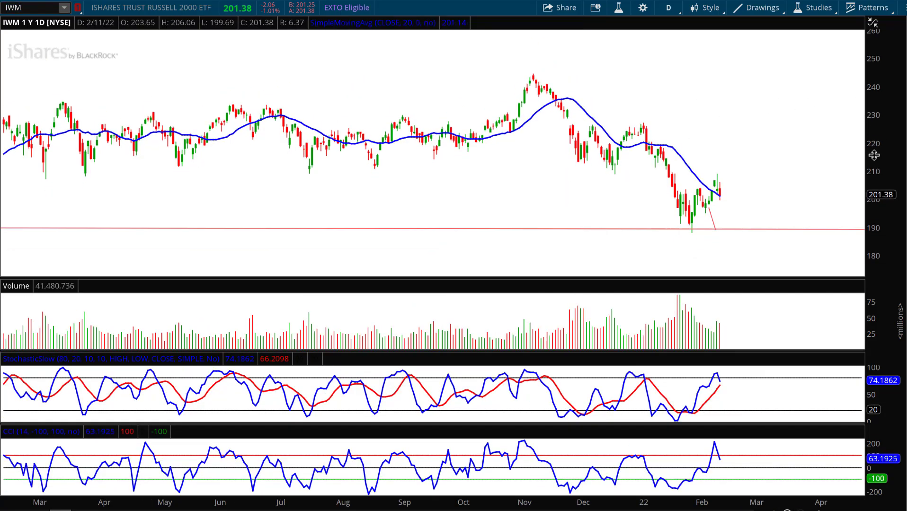
left_click(667, 9)
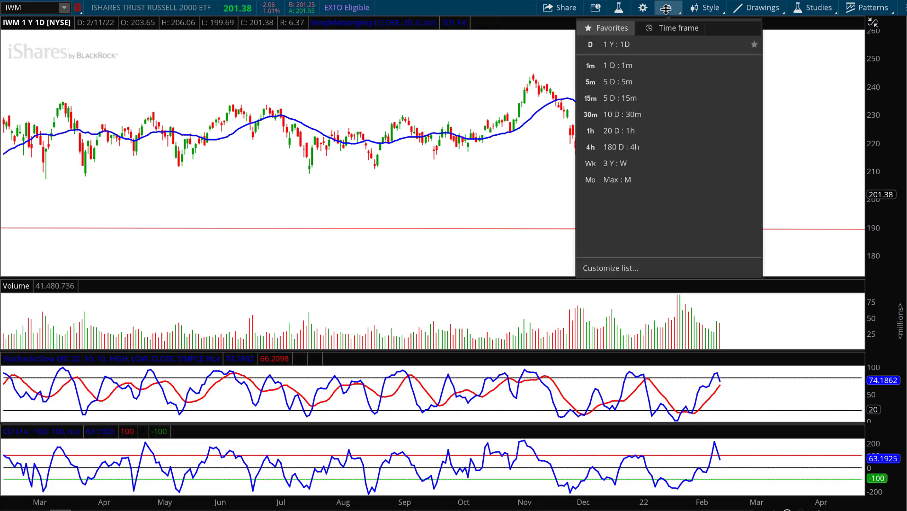
left_click(591, 164)
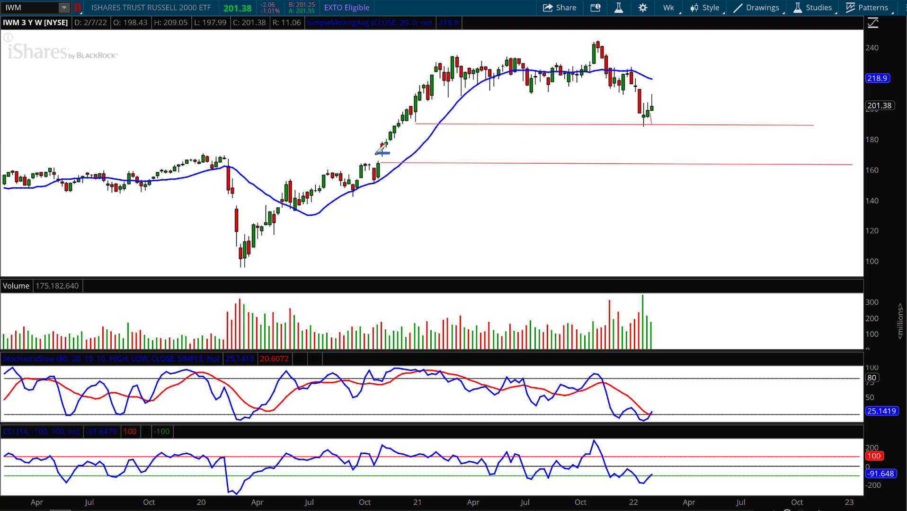
Step: Circle IWM's late-2020 gap and sketch a projected decline below the upper red support line, with S and R labels
mouse_move(394, 152)
left_mouse_down()
mouse_move(375, 165)
mouse_move(395, 152)
left_mouse_up()
left_click_drag(656, 105, 675, 139)
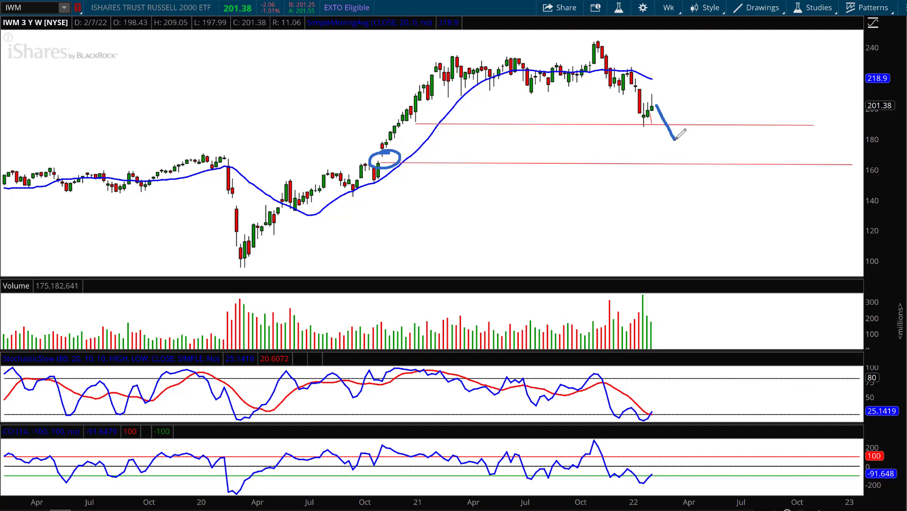
mouse_move(682, 131)
left_mouse_down()
mouse_move(644, 130)
mouse_move(652, 133)
mouse_move(640, 139)
left_mouse_up()
mouse_move(687, 123)
left_mouse_down()
mouse_move(695, 108)
mouse_move(704, 155)
left_mouse_up()
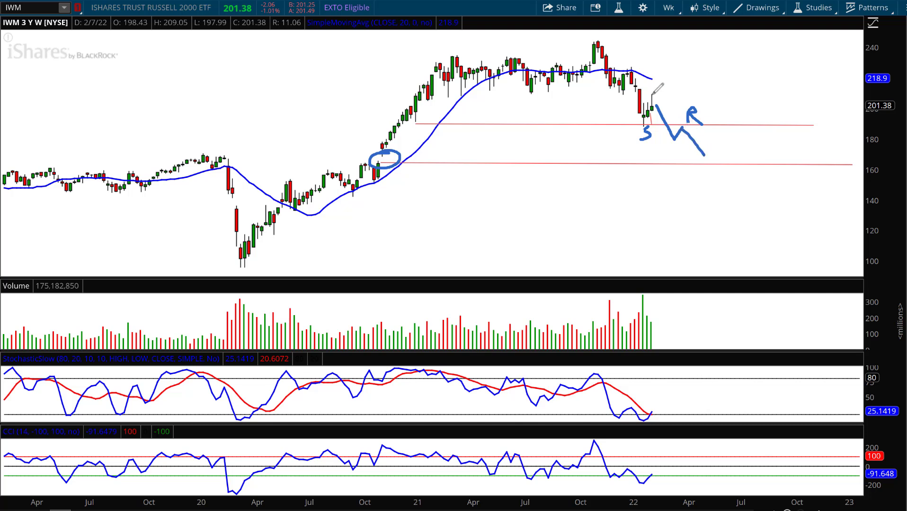
Step: Label the turning points of IWM's projected decline A, B, C and D, and clear all freehand drawings
left_click_drag(652, 95, 656, 87)
mouse_move(669, 152)
left_mouse_down()
mouse_move(673, 146)
mouse_move(669, 157)
left_mouse_up()
mouse_move(700, 119)
left_mouse_down()
mouse_move(691, 124)
mouse_move(703, 127)
left_mouse_up()
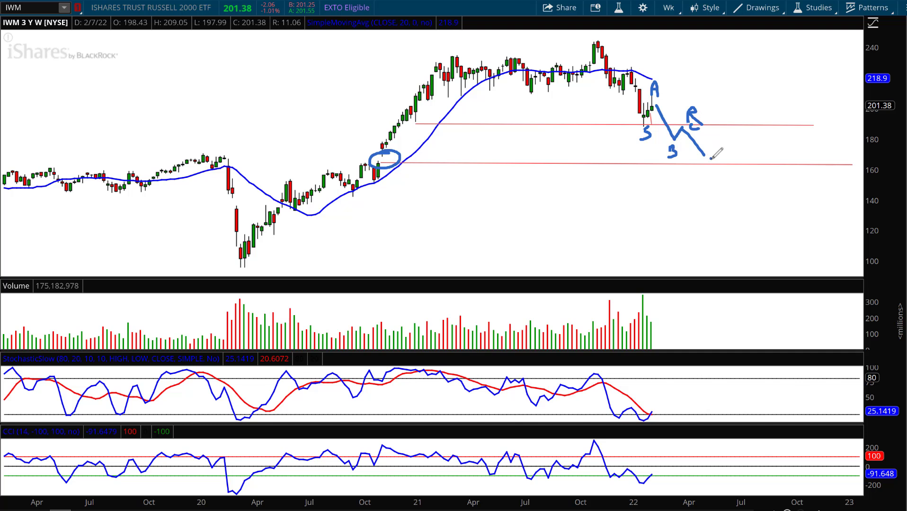
left_click_drag(711, 159, 714, 173)
left_click(684, 7)
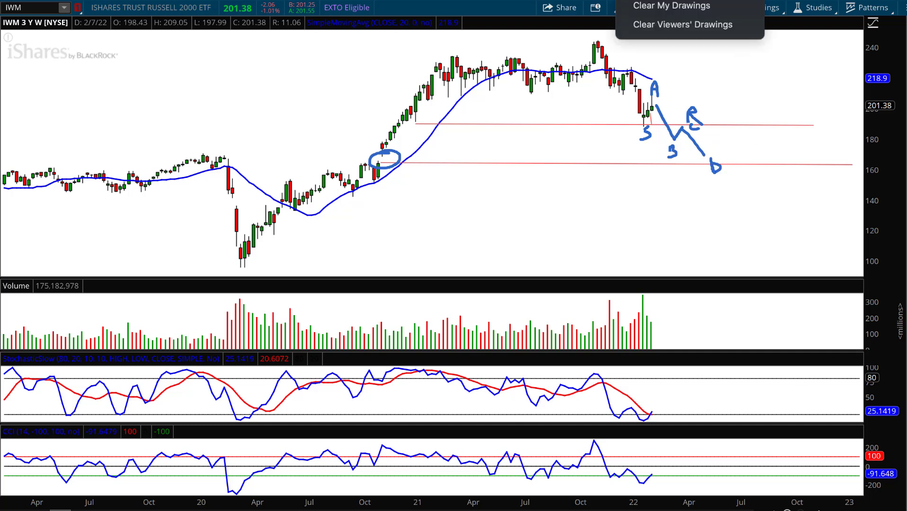
left_click(671, 6)
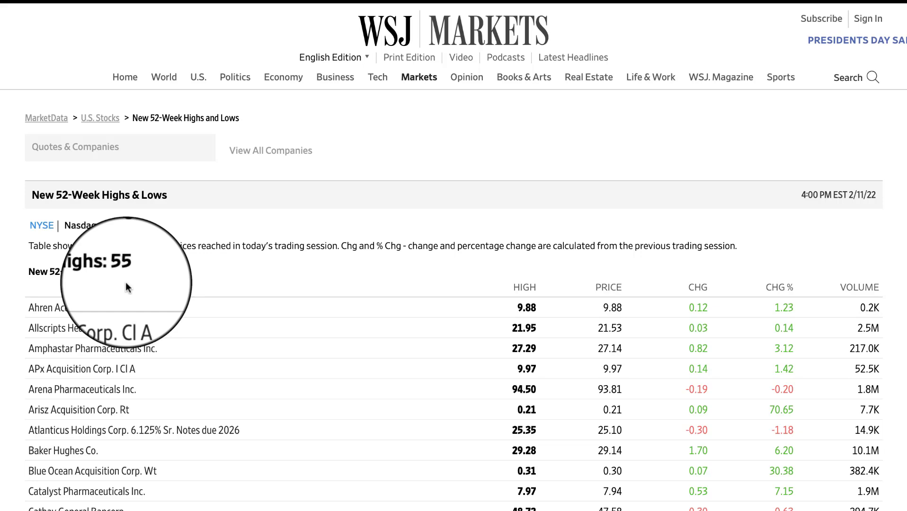
Step: Switch to the WSJ Markets page and check Nasdaq's new 52-week highs and lows
scroll(126, 283, "down", 11)
scroll(126, 292, "down", 11)
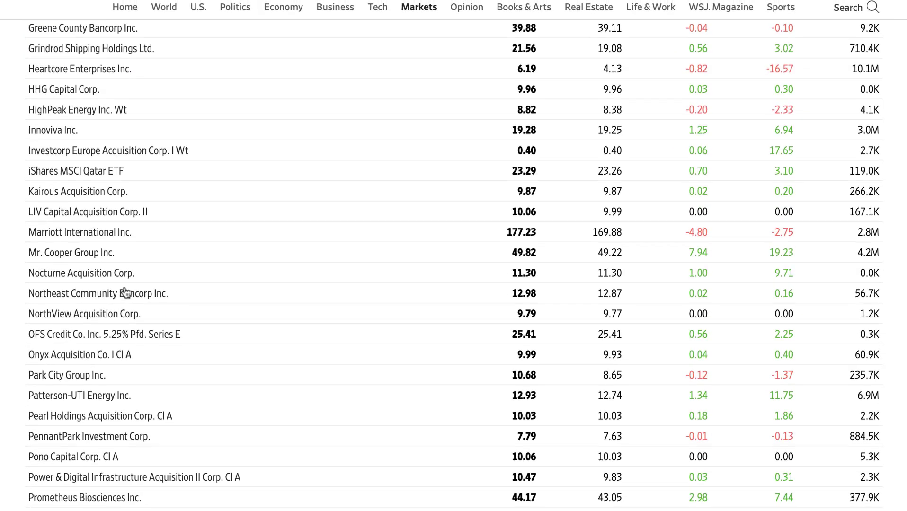
scroll(126, 292, "down", 2)
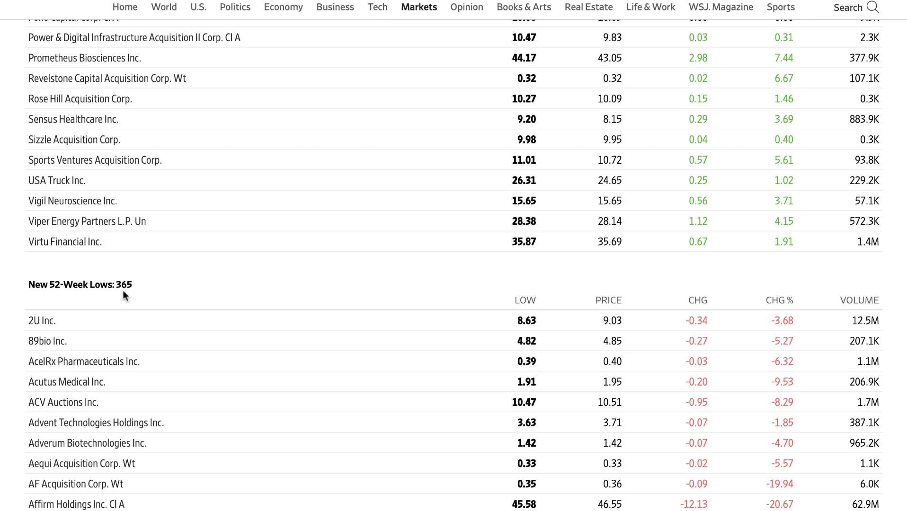
Step: Show the NYSE lists of new 52-week highs and lows and look through them
scroll(151, 228, "up", 15)
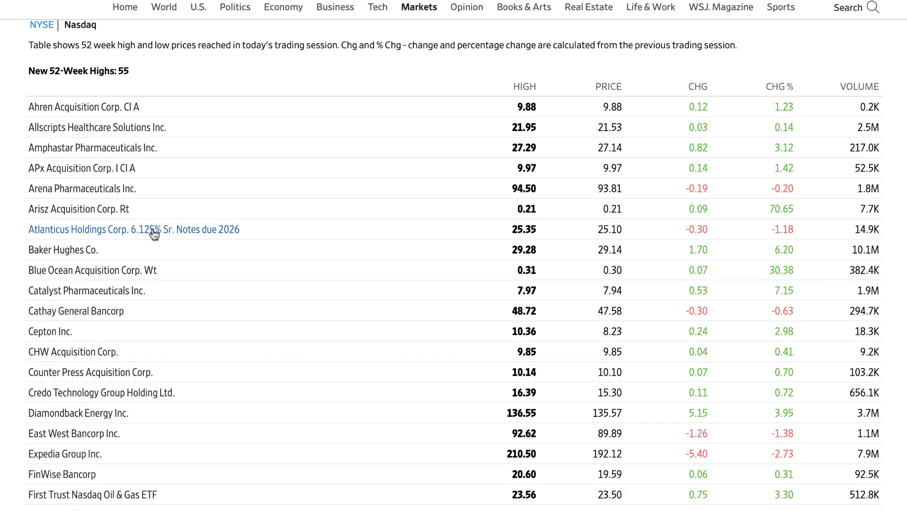
left_click(44, 27)
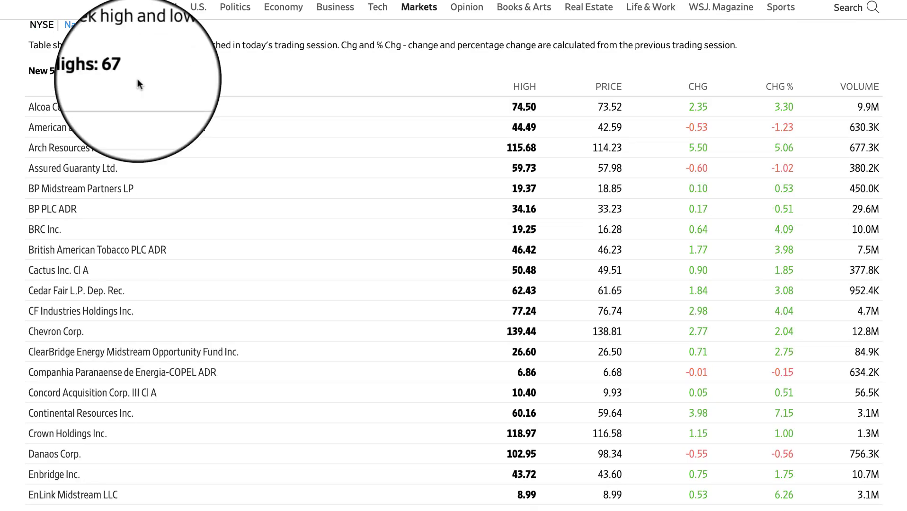
scroll(137, 84, "down", 20)
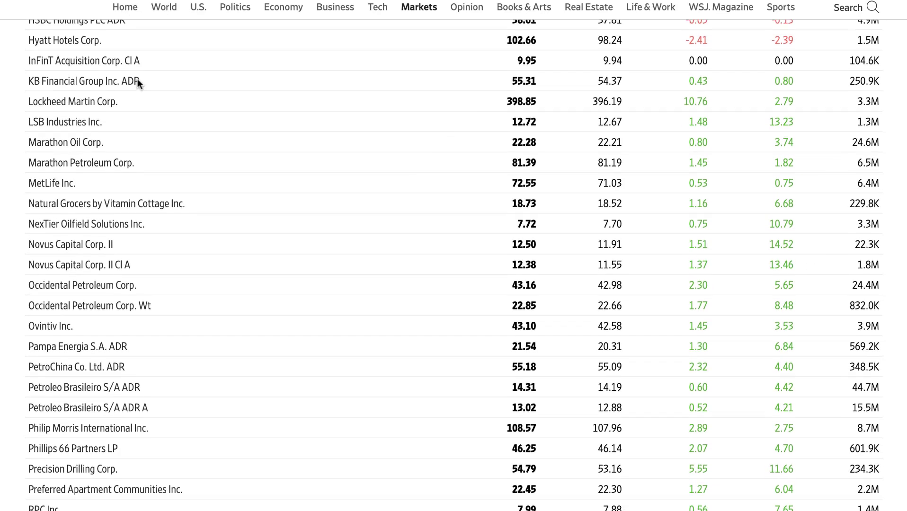
scroll(137, 83, "down", 5)
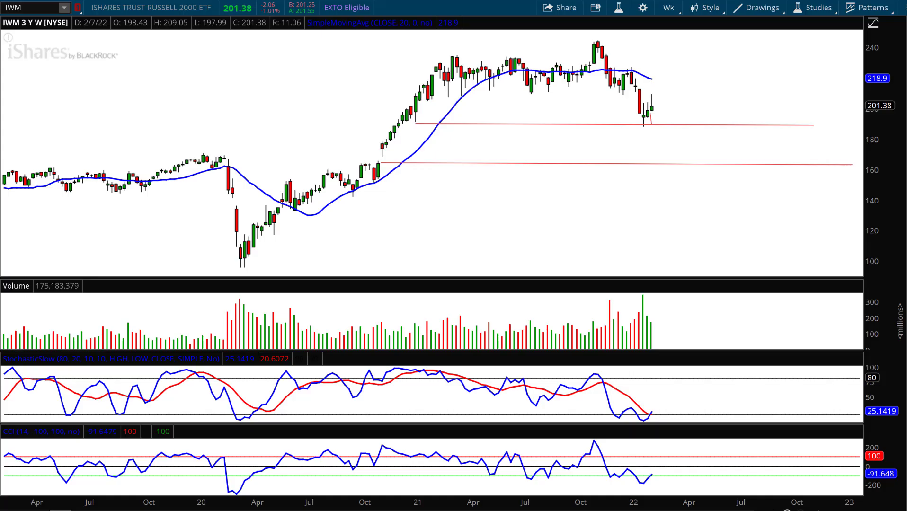
Step: Return to the thinkorswim weekly chart and change the symbol to QQQ
left_click(47, 7)
type("QQQ")
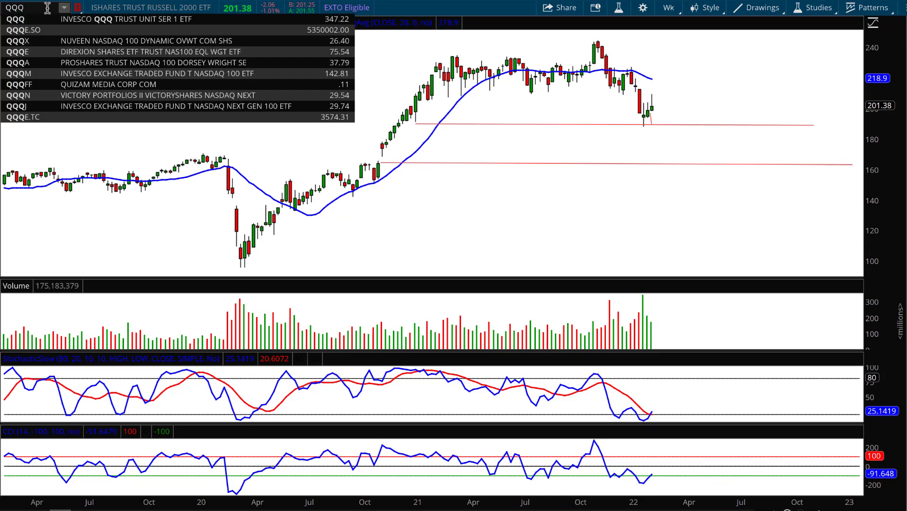
key("Return")
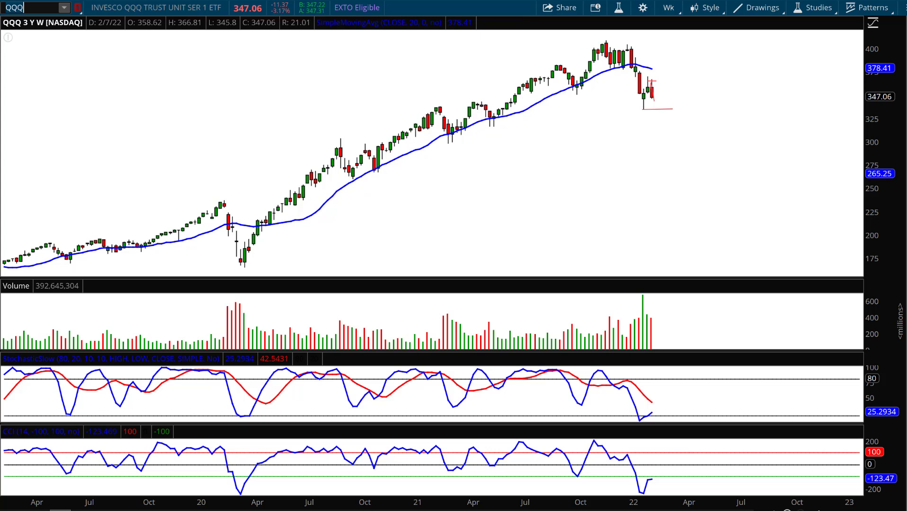
Step: Trace the rollover of QQQ's weekly 20-period moving average with a freehand curve, and clear the drawing
mouse_move(545, 98)
left_mouse_down()
mouse_move(619, 61)
mouse_move(658, 63)
mouse_move(686, 81)
left_mouse_up()
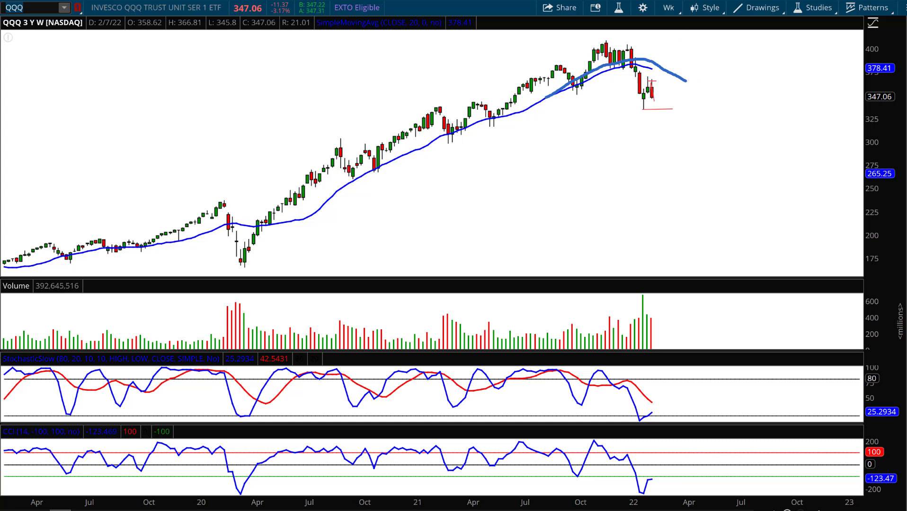
left_click(672, 2)
left_click(672, 6)
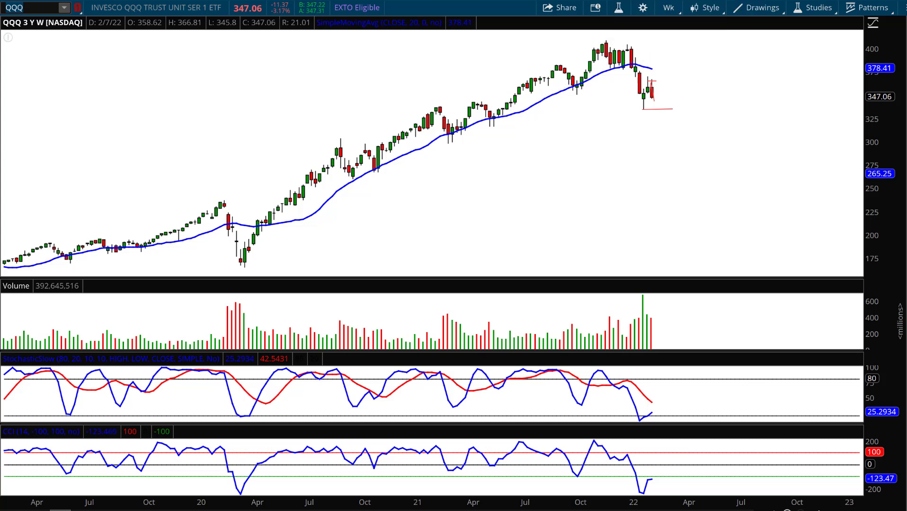